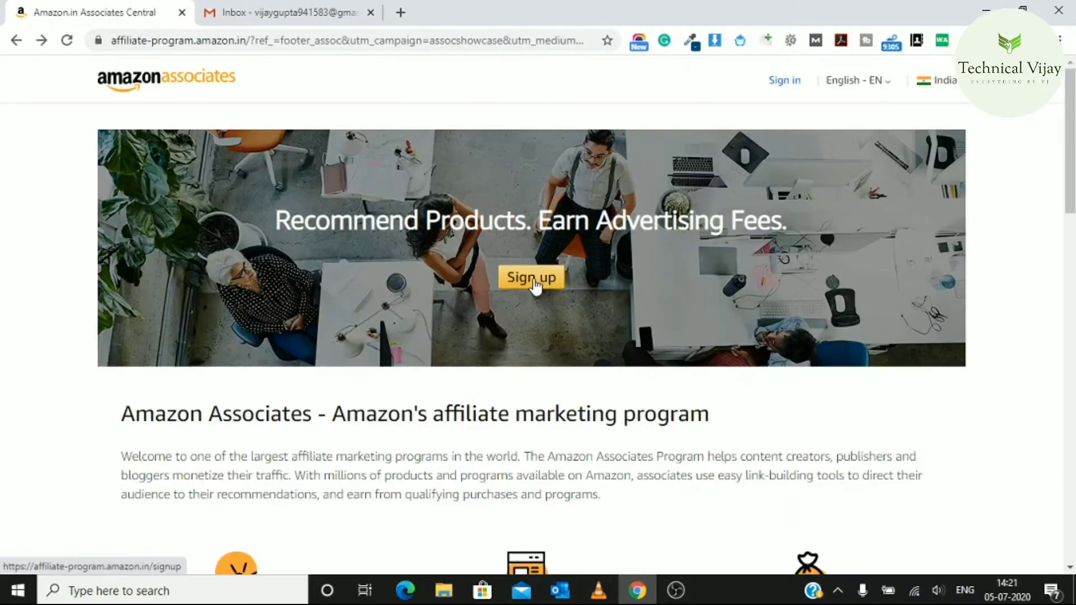
Begin the Associates sign-up, step back to Account Information, and scroll down to the payee address fields
click(533, 278)
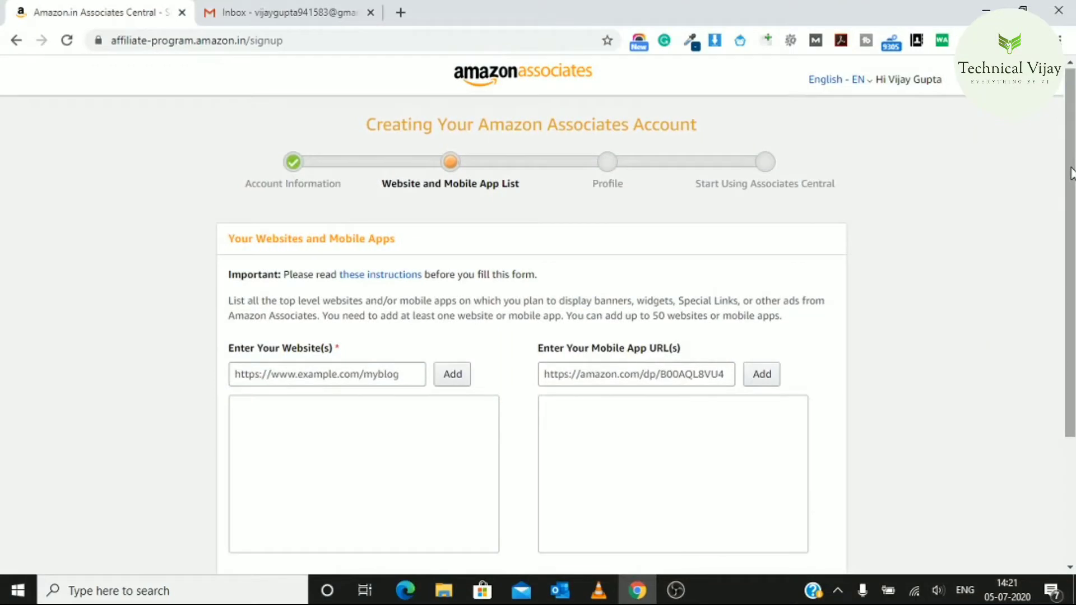
scroll(1071, 174, down, 2)
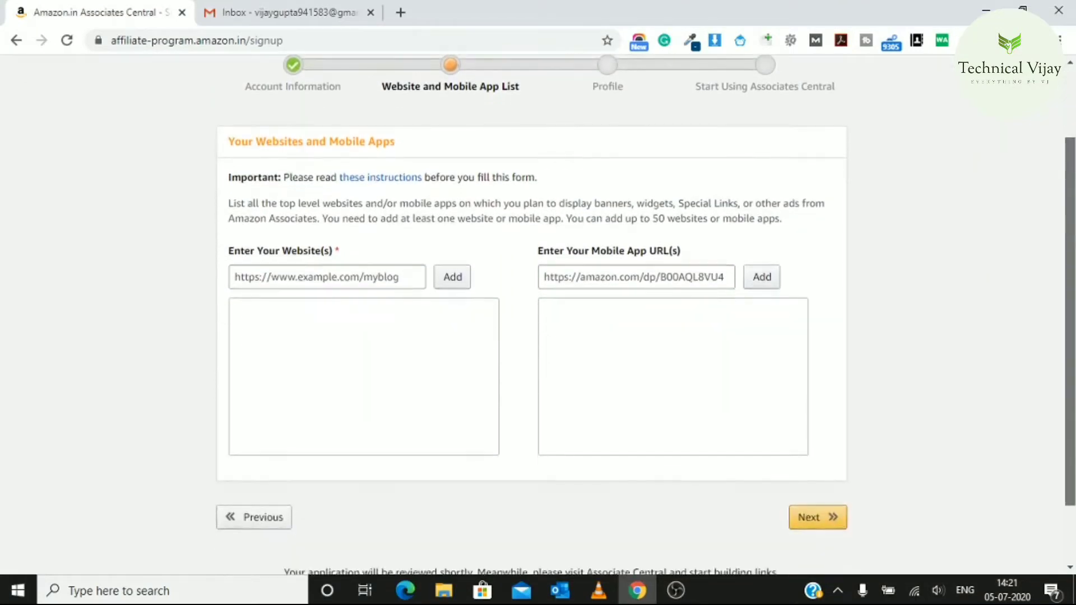
click(258, 527)
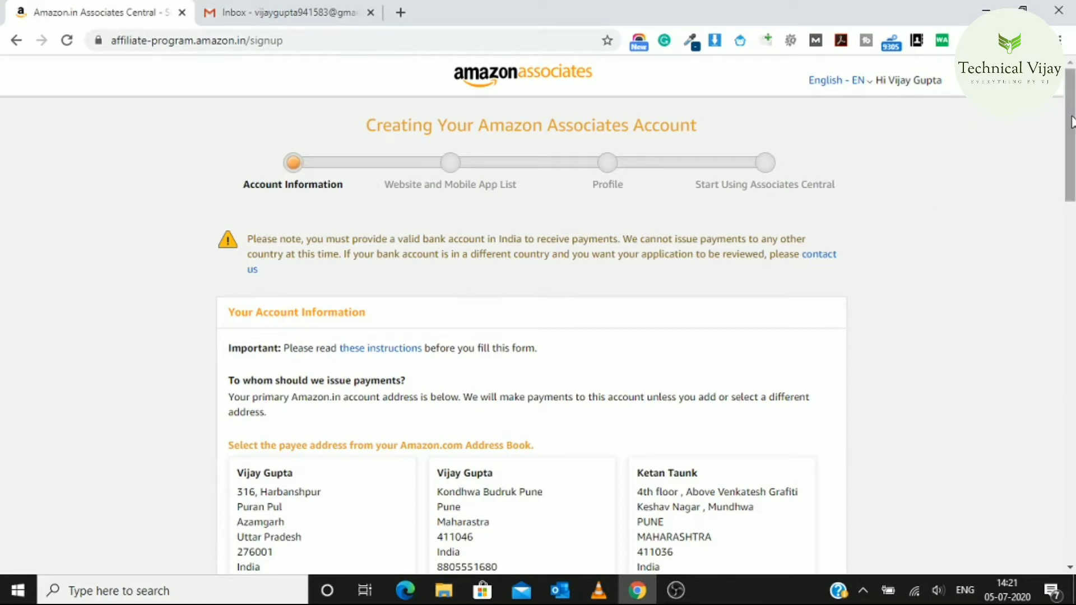
mouse_move(1071, 120)
mouse_down()
mouse_move(1071, 153)
mouse_move(1071, 128)
mouse_up()
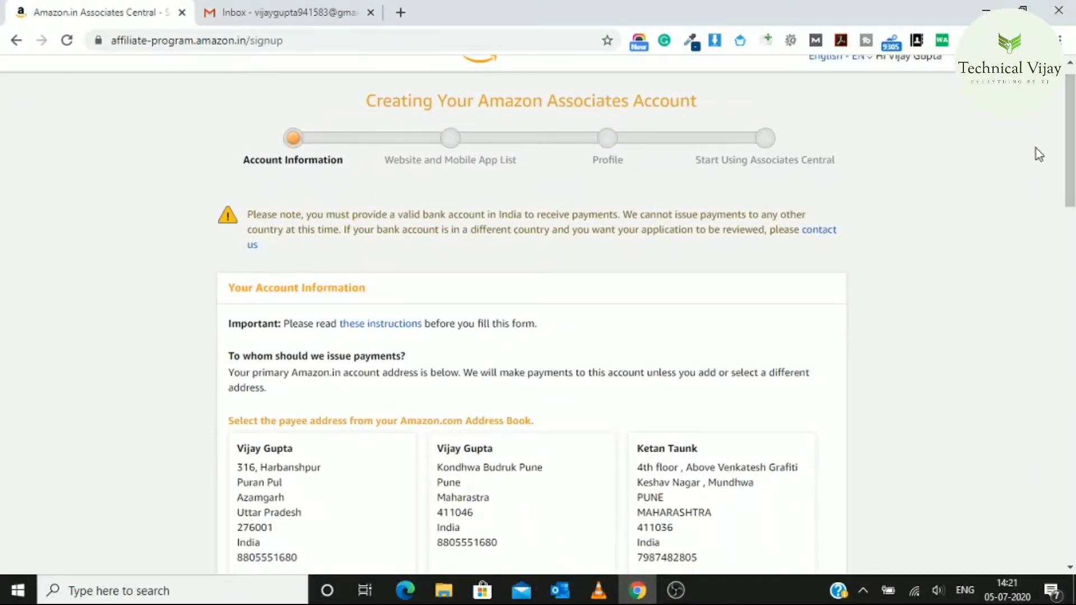
drag(1069, 154, 1069, 188)
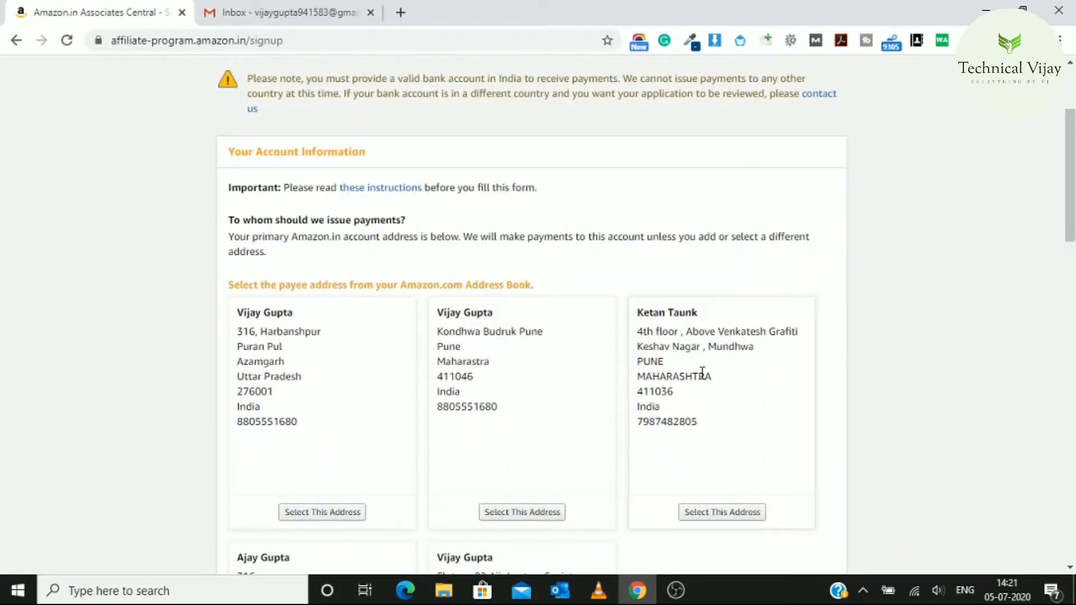
drag(1073, 175, 1065, 361)
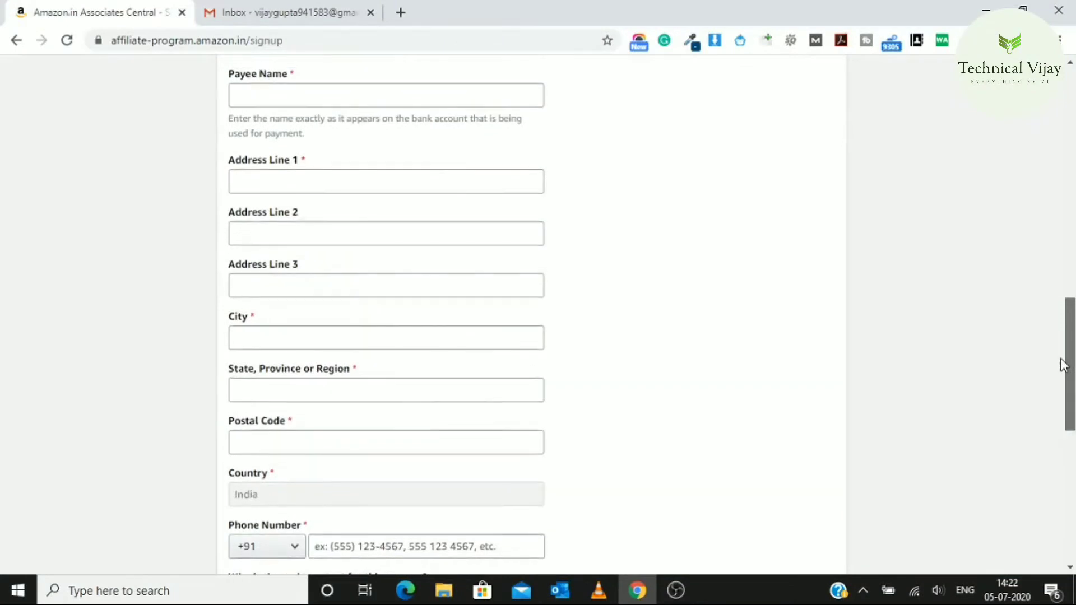
Fill the payee name from its saved suggestion and enter the payee's city, state and postal code
click(281, 91)
click(277, 134)
click(274, 183)
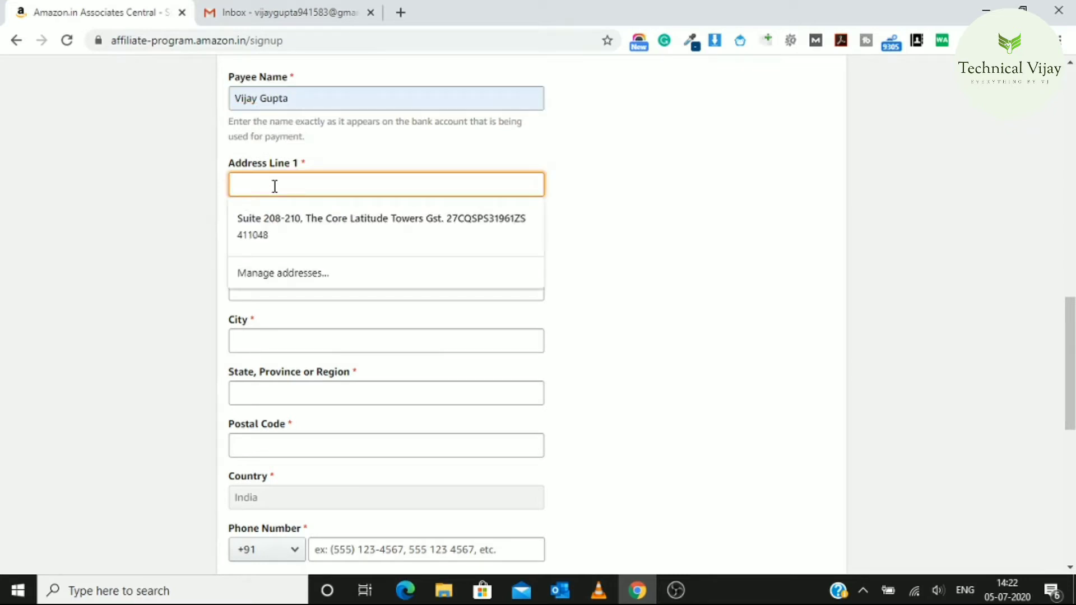
text(hara)
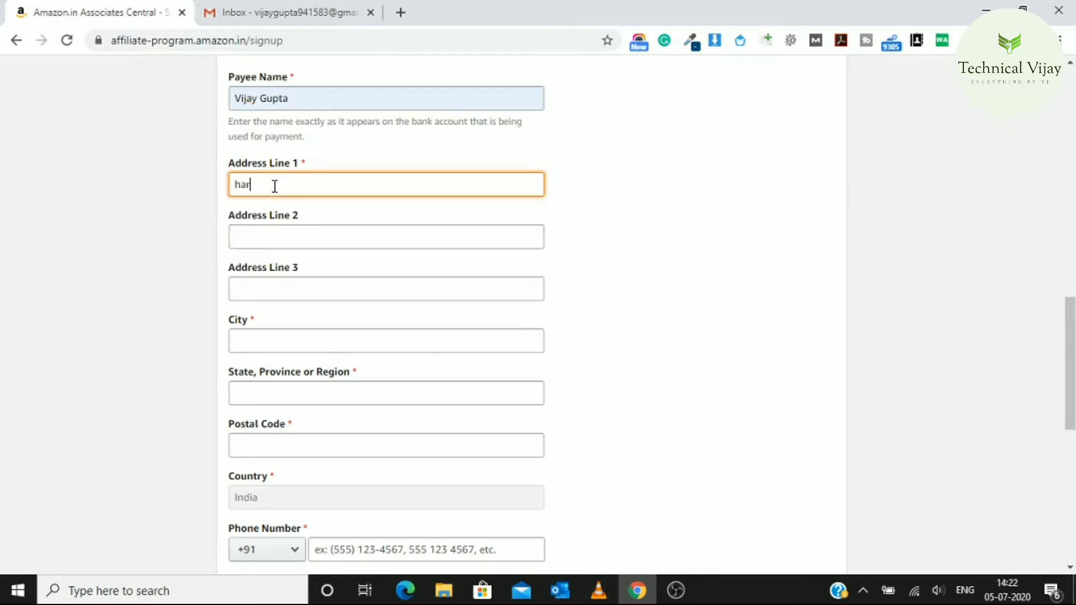
key(BackSpace)
key(BackSpace)
key(BackSpace)
key(BackSpace)
click(254, 334)
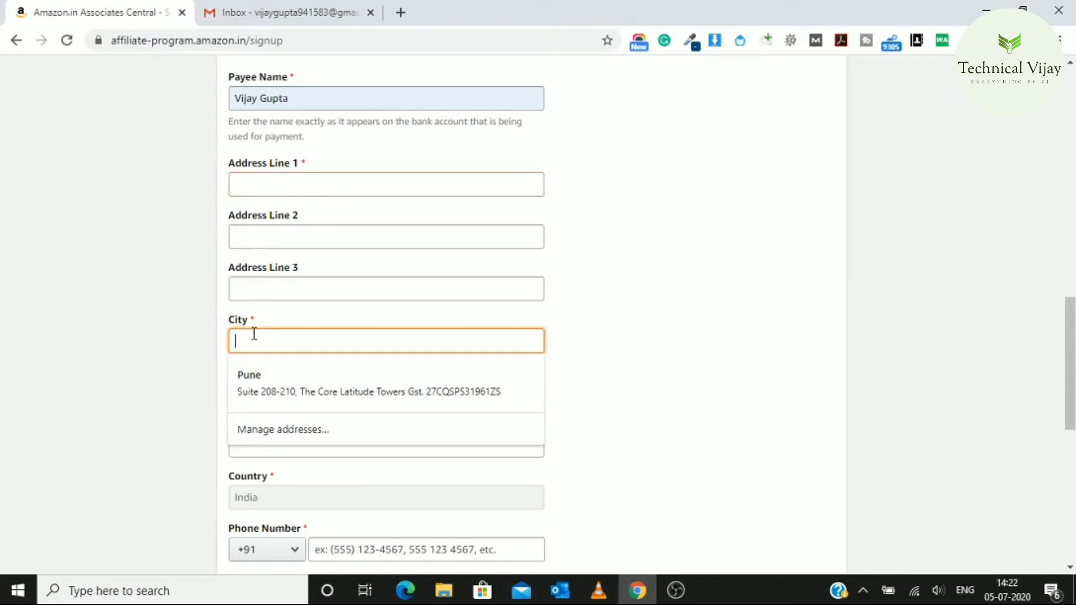
text(azam)
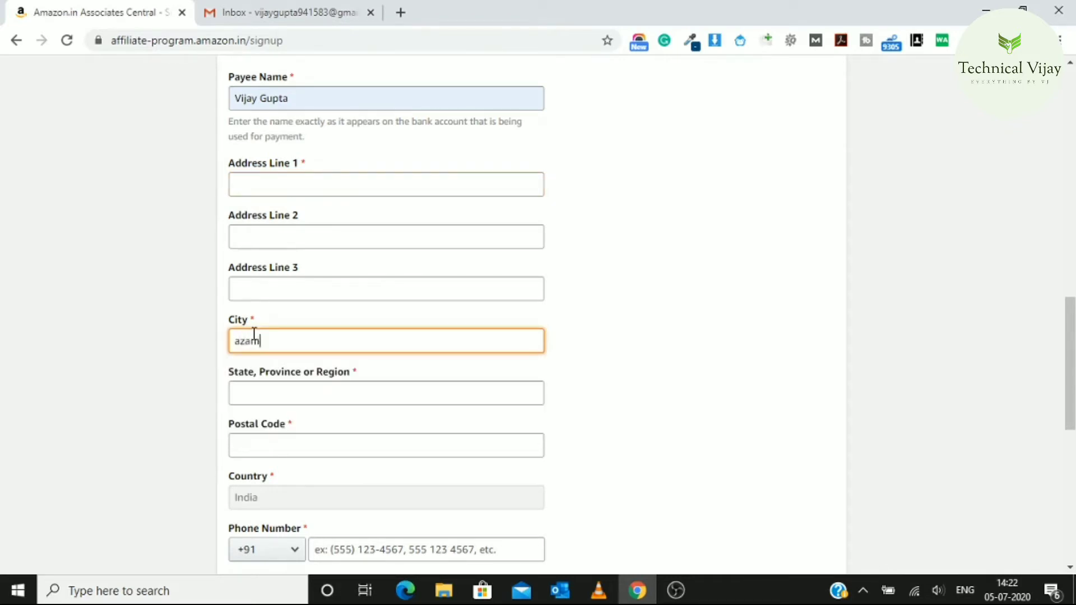
text(garh)
click(260, 392)
text(uttar)
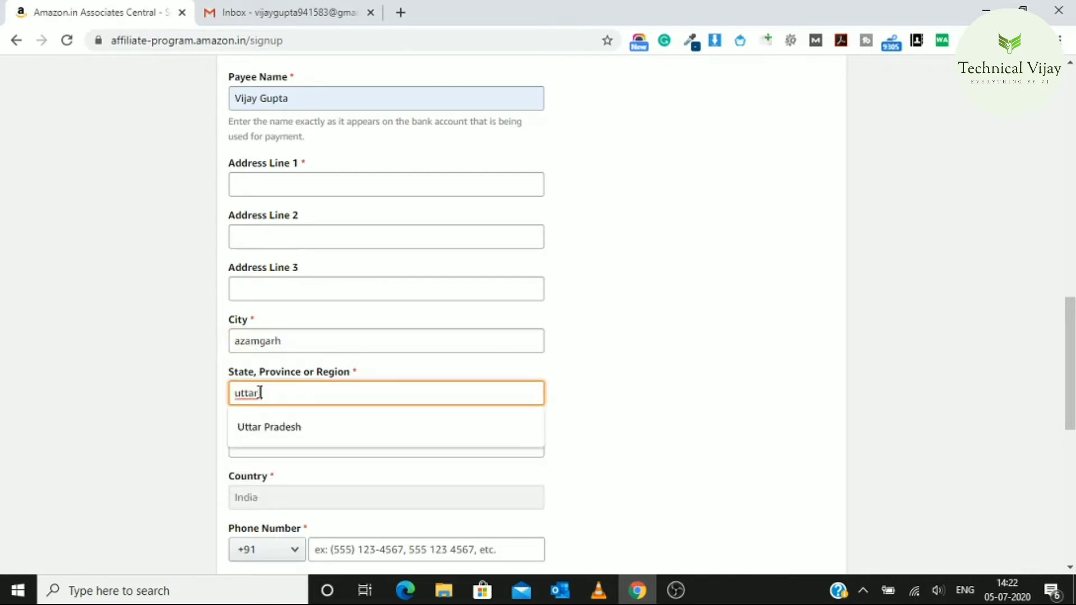
click(264, 428)
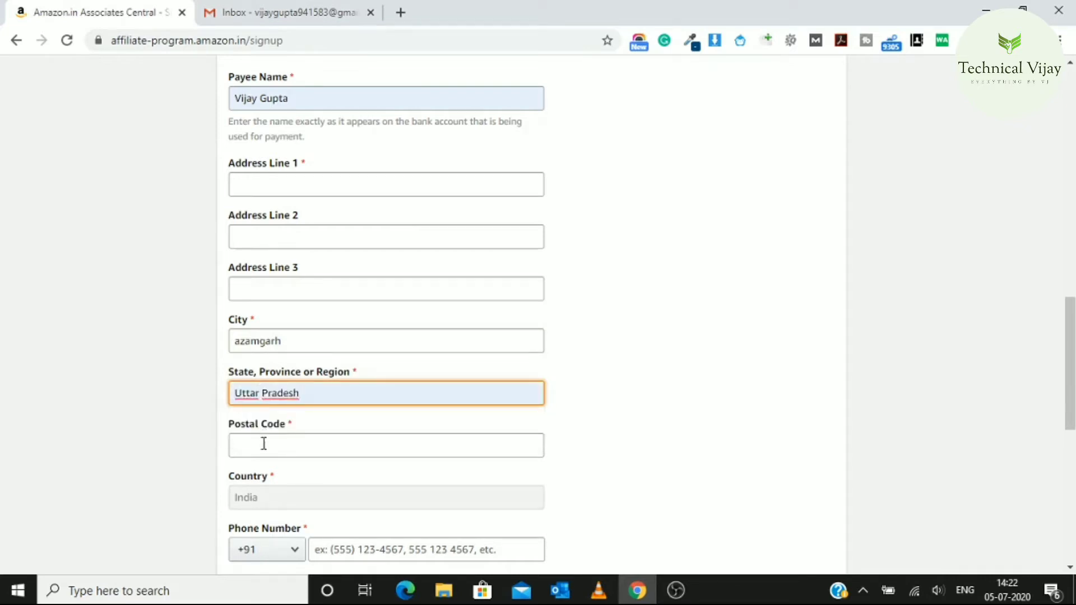
click(264, 444)
text(276001)
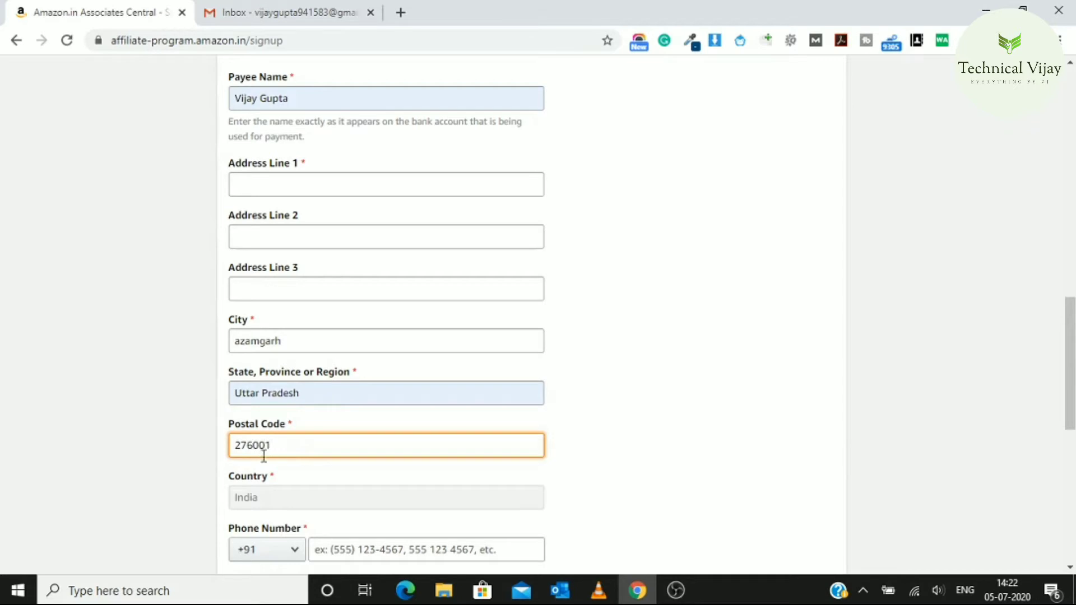
Enter the payee's phone number, make the payee main contact, answer No to U.S. person, and submit
drag(1073, 359, 1072, 422)
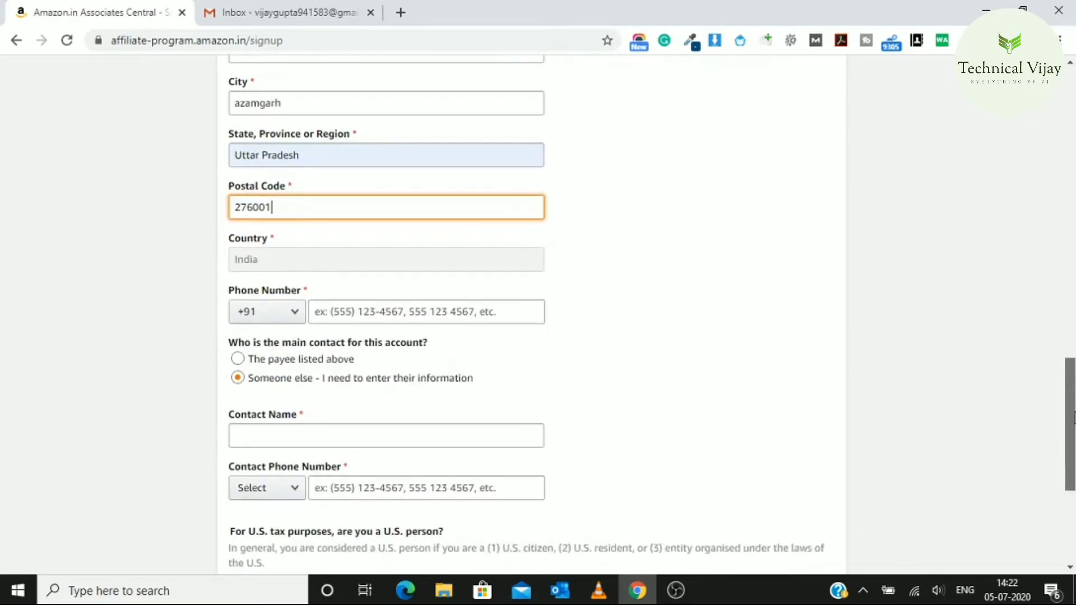
click(346, 317)
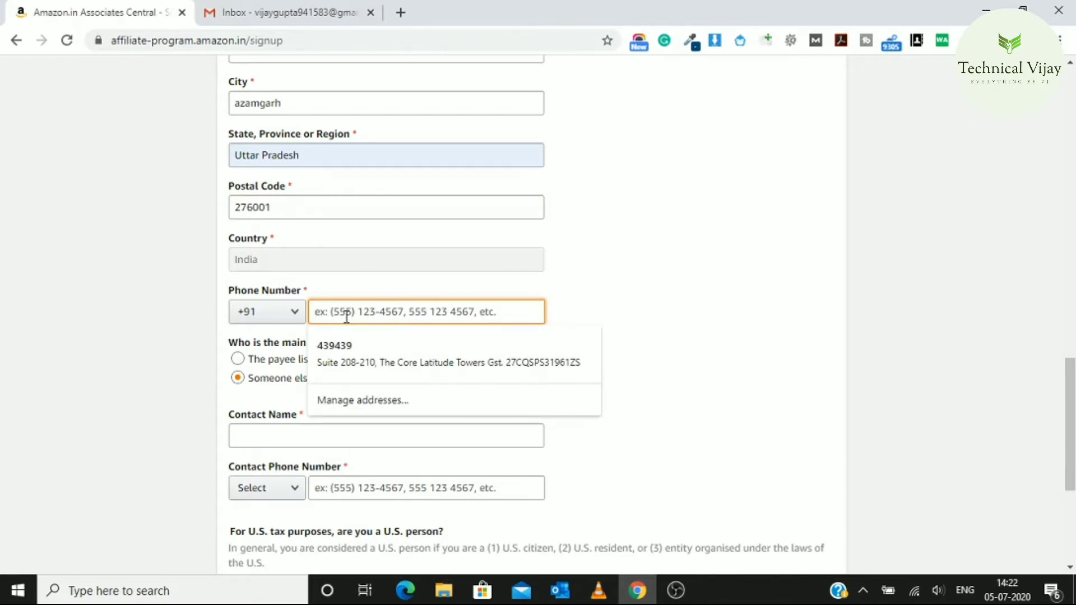
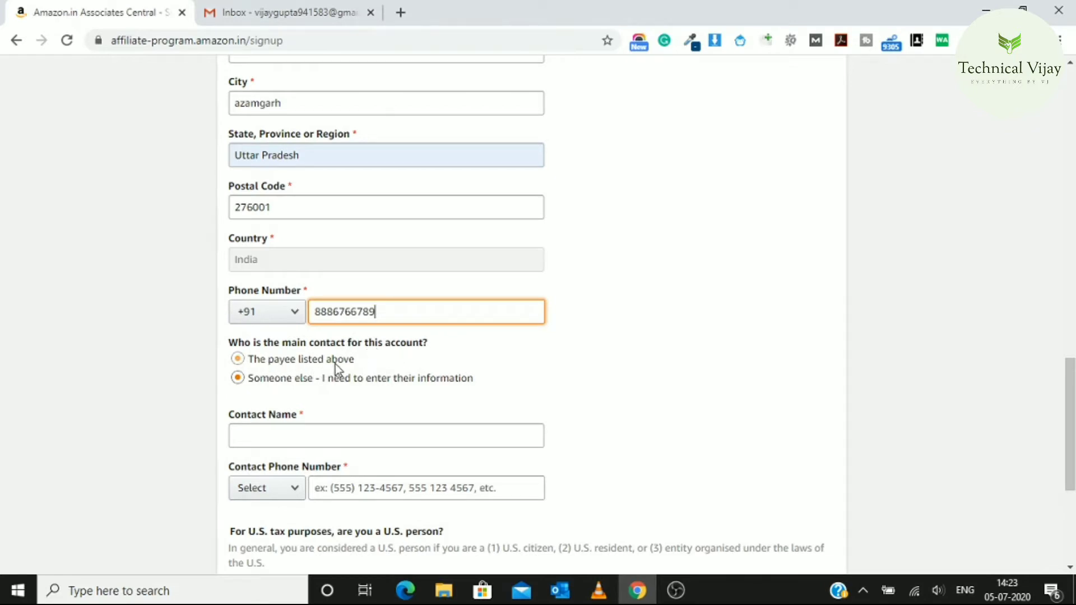
drag(1072, 409, 1071, 357)
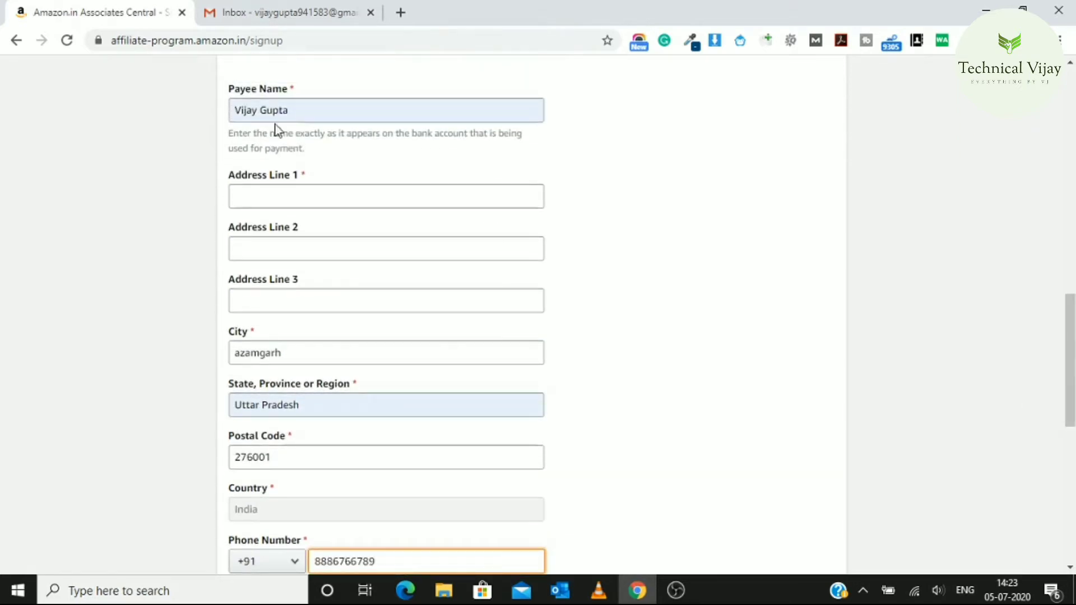
drag(1071, 343, 1071, 408)
click(237, 343)
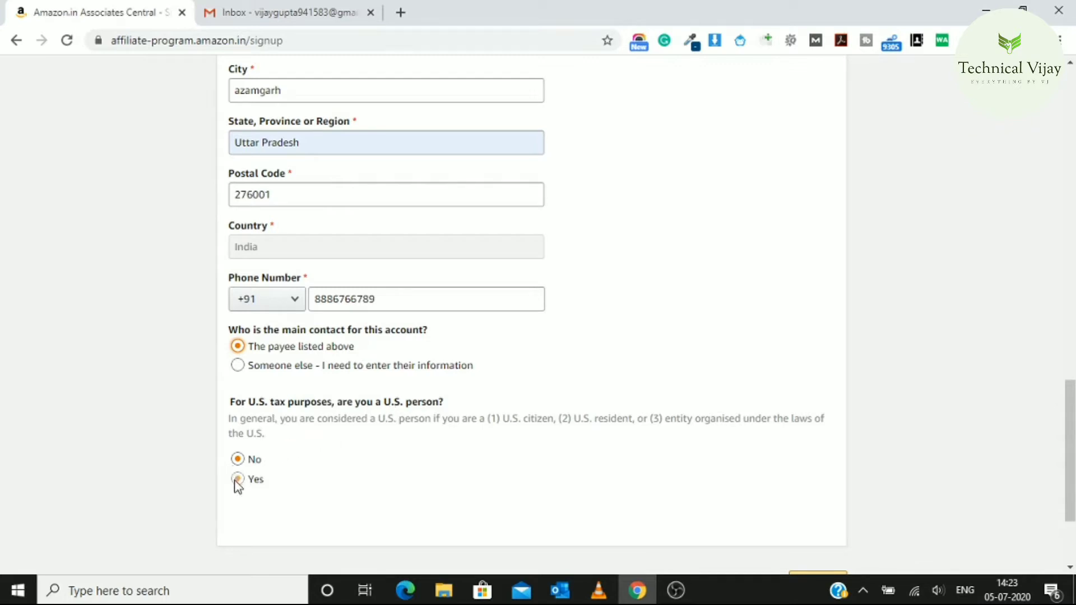
click(238, 462)
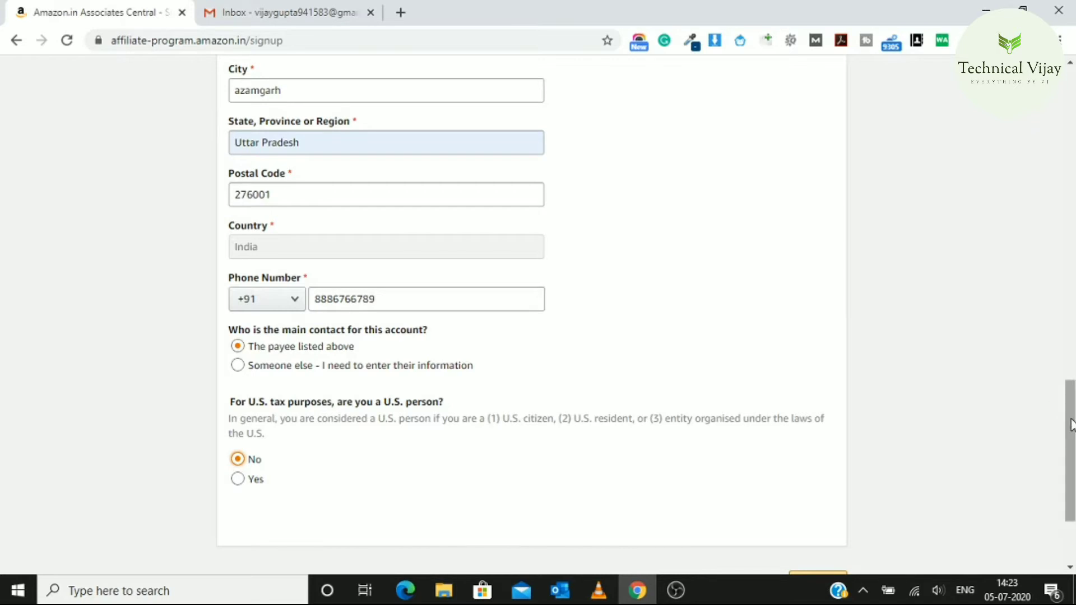
scroll(1069, 421, down, 3)
click(833, 459)
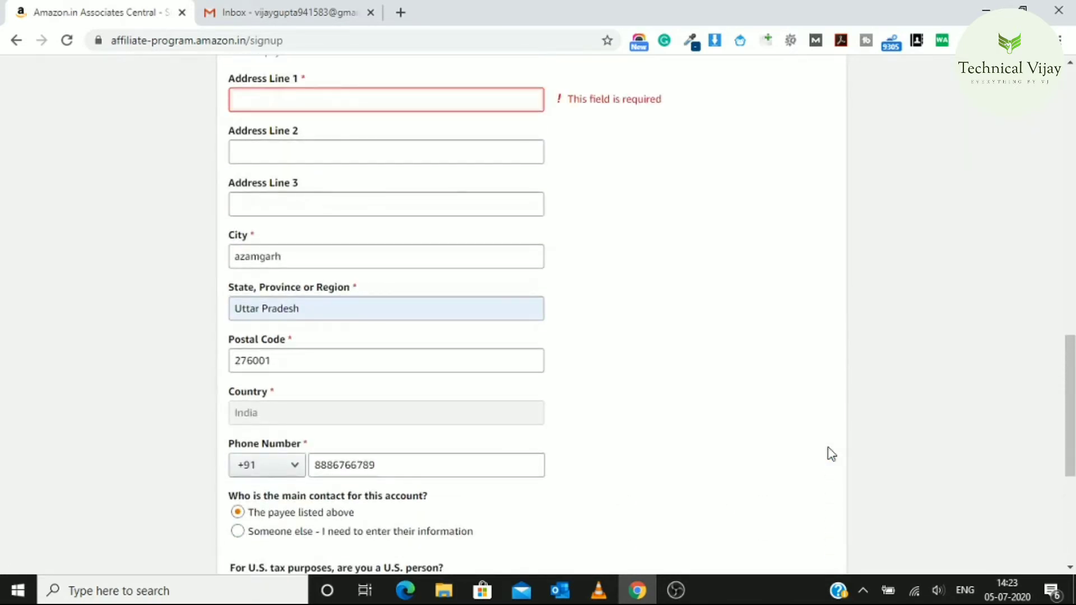
Choose the first saved address-book card as the payee address and continue to the websites step
drag(1069, 415, 1069, 331)
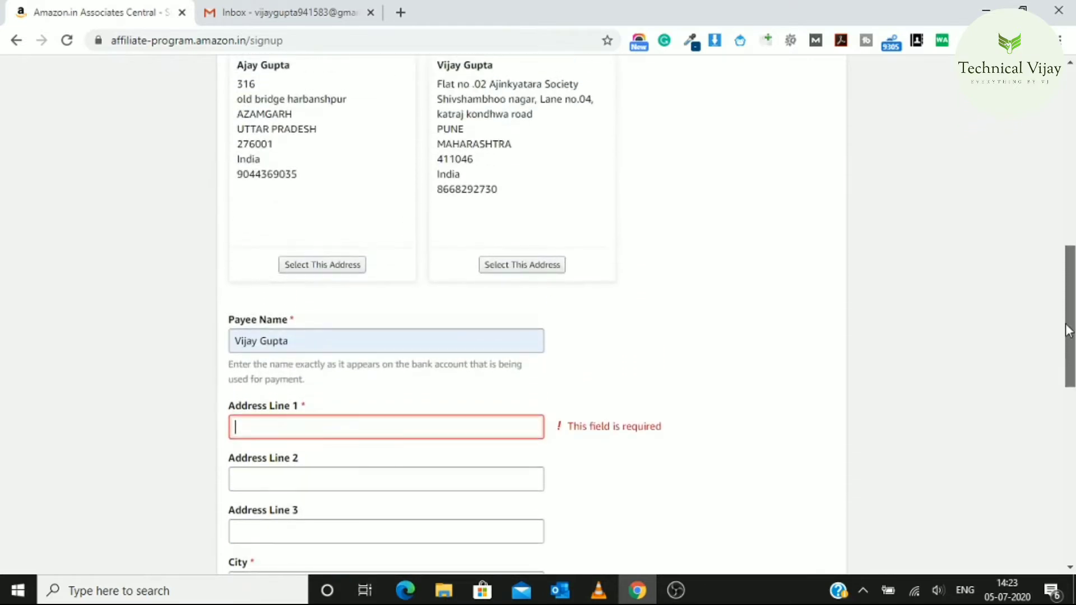
click(510, 264)
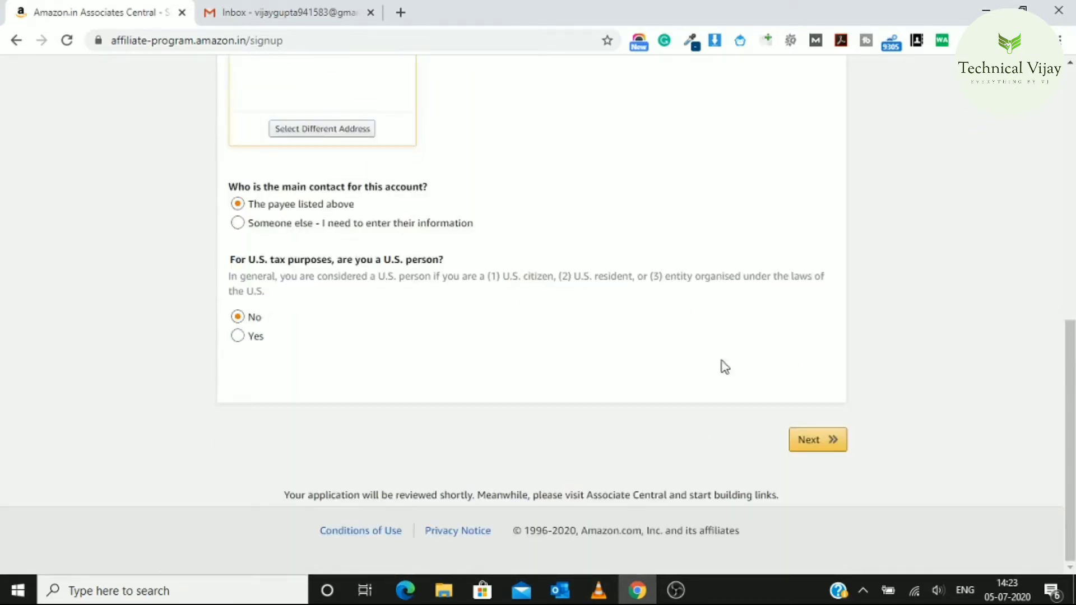
drag(1069, 466, 1070, 381)
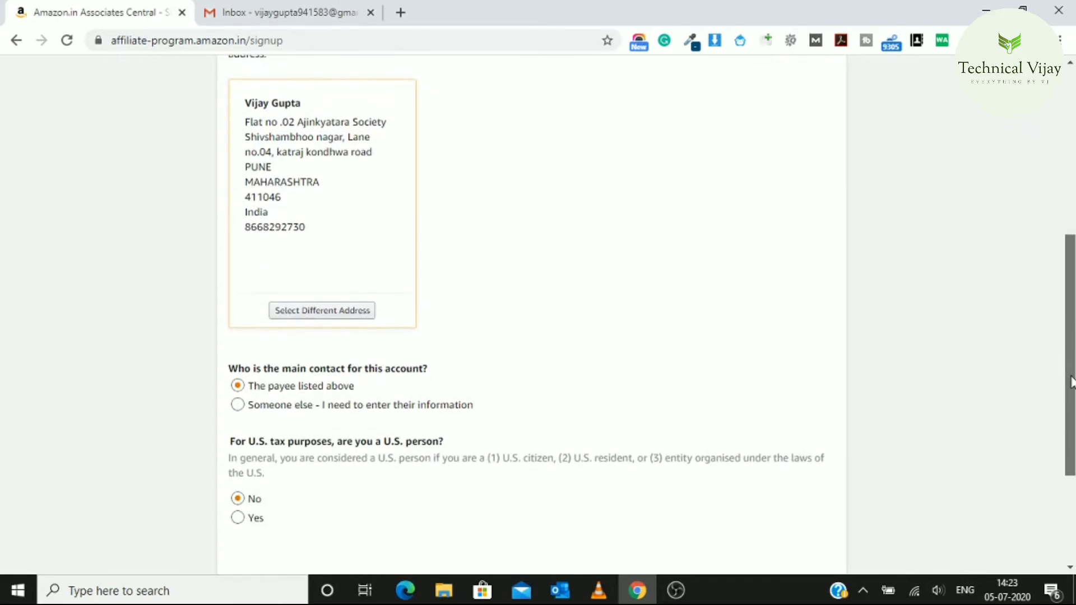
click(351, 311)
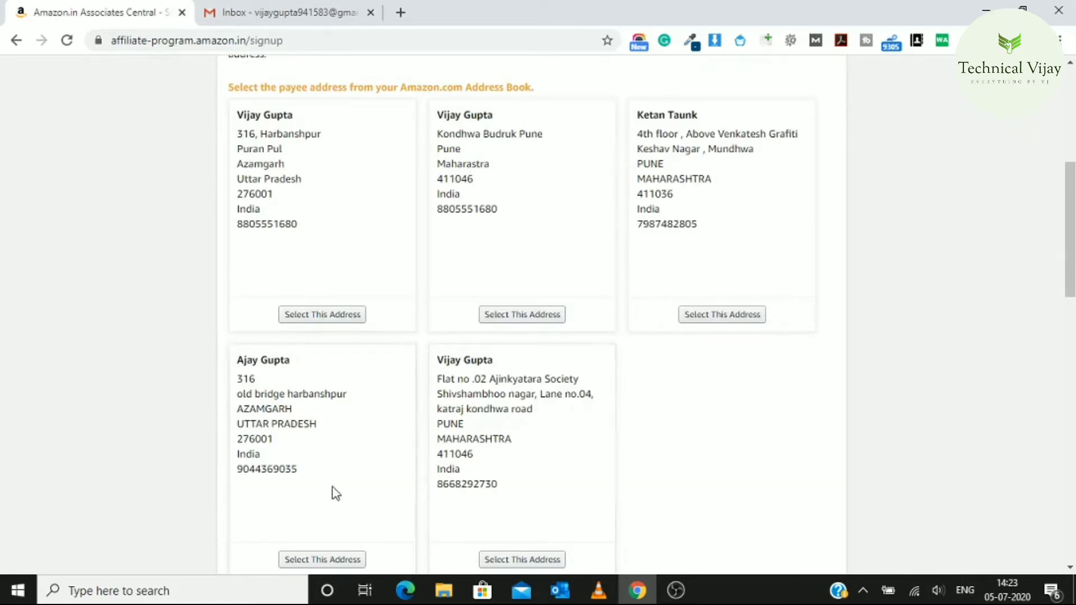
click(310, 314)
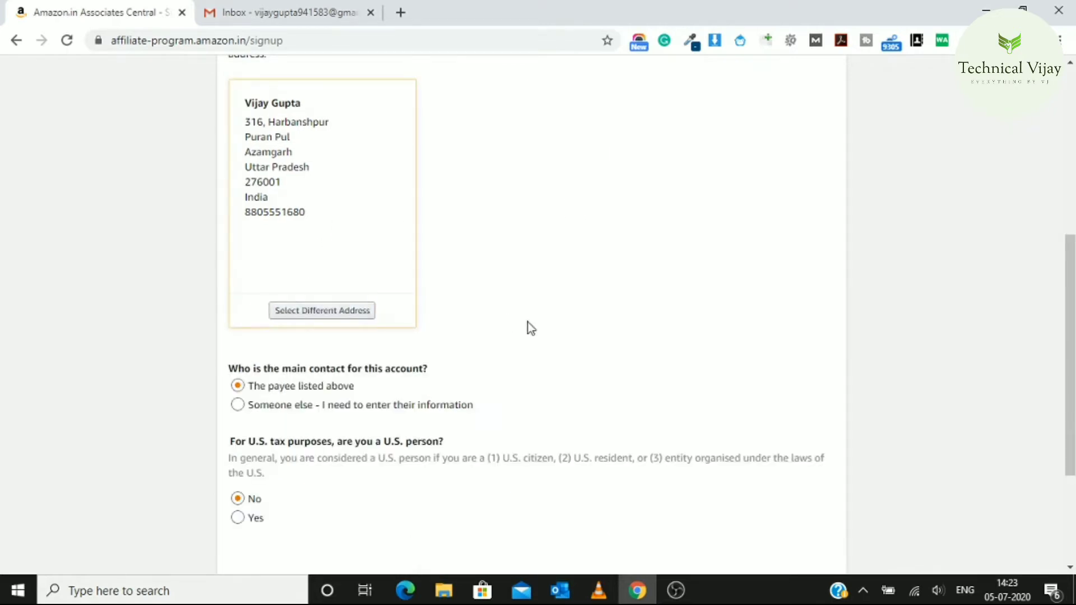
drag(1069, 350, 1068, 408)
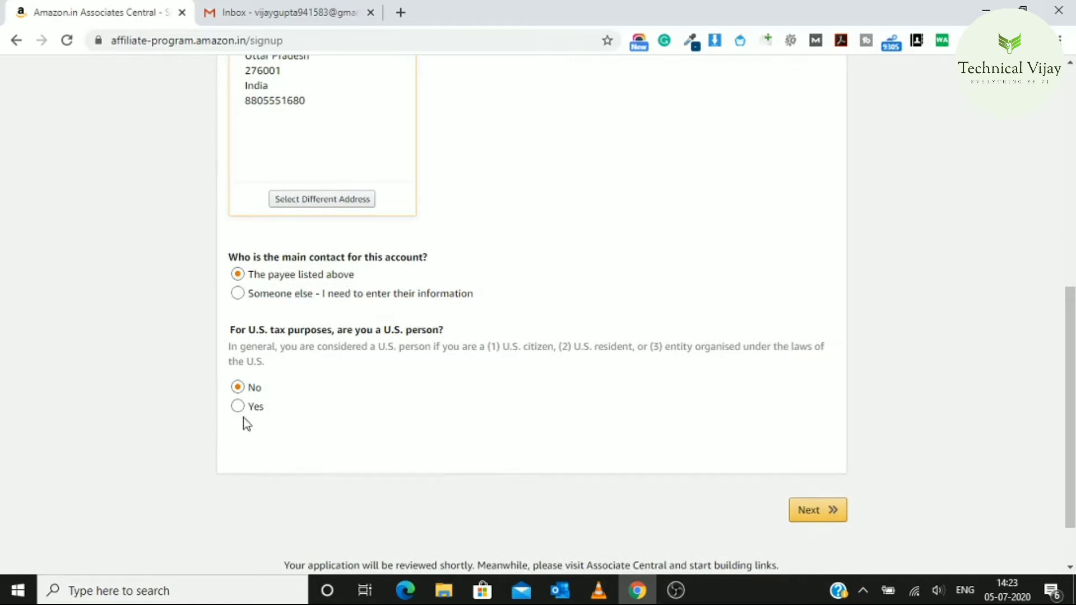
click(811, 511)
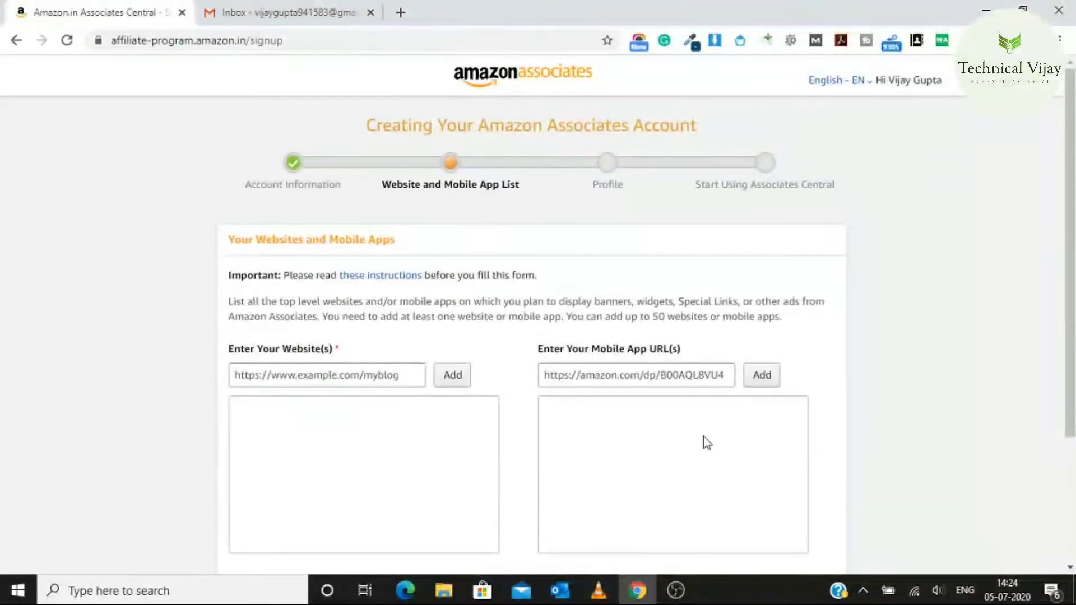
Focus the Enter Your Website(s) field, then open a new blank browser tab
click(357, 379)
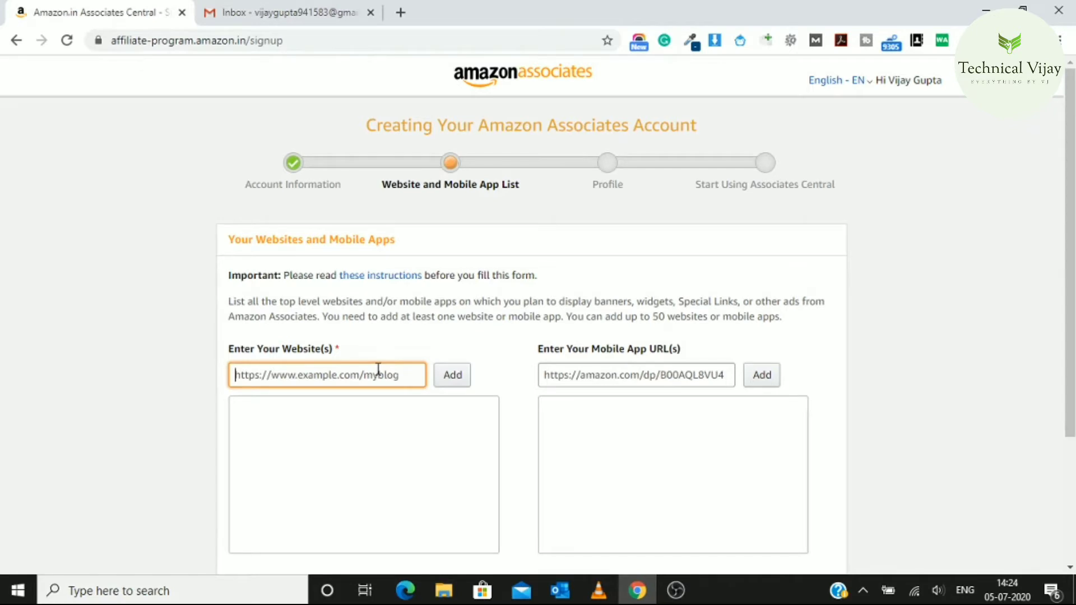
click(400, 12)
Load facebook.com, open your own profile, copy its web address, and return to the Associates tab
text(fa)
key(Return)
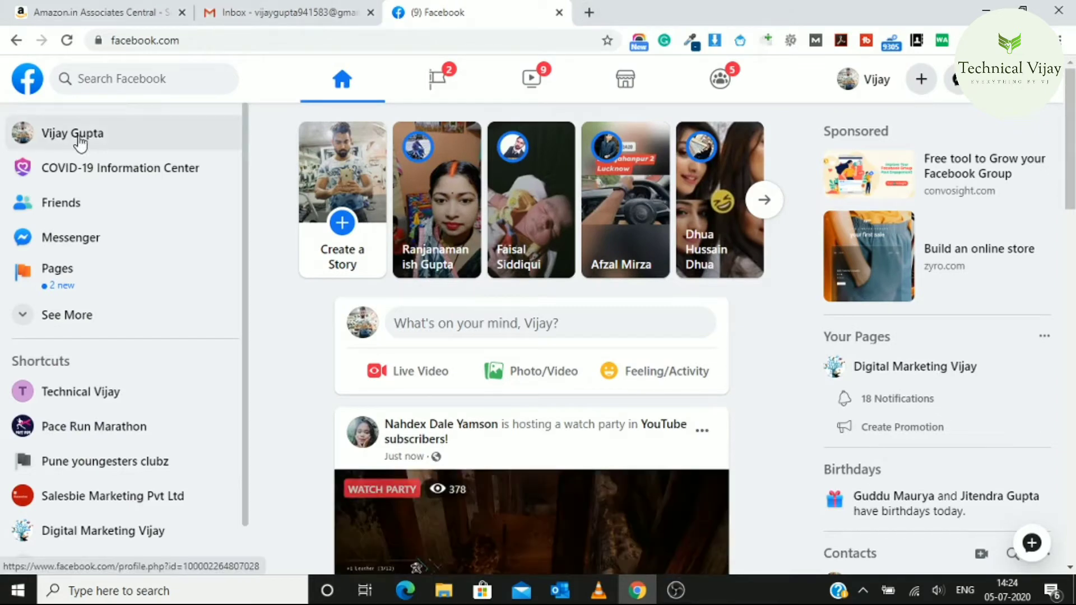
click(54, 145)
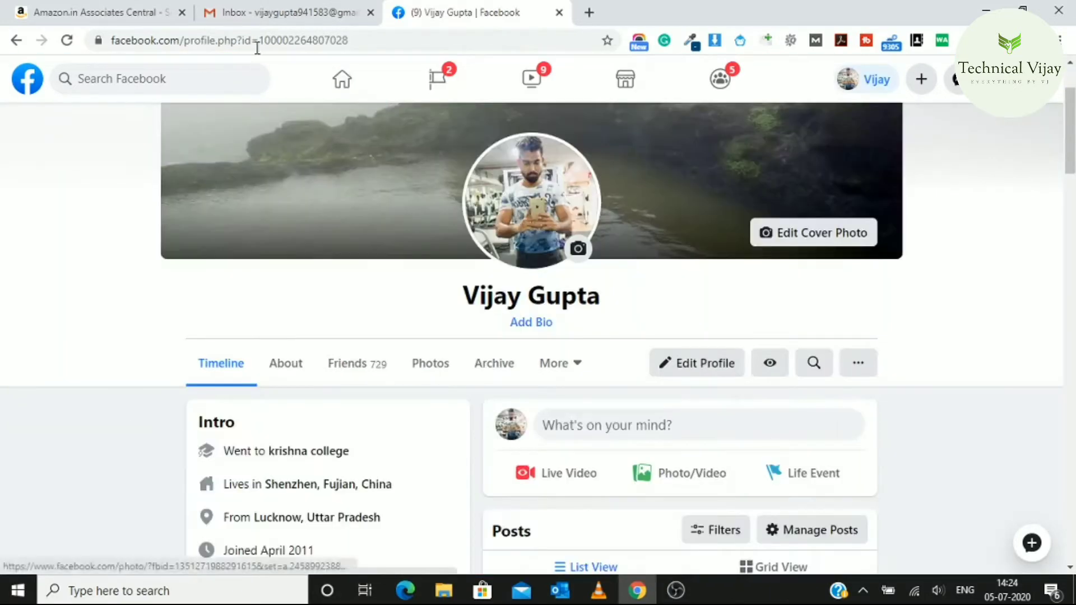
click(254, 36)
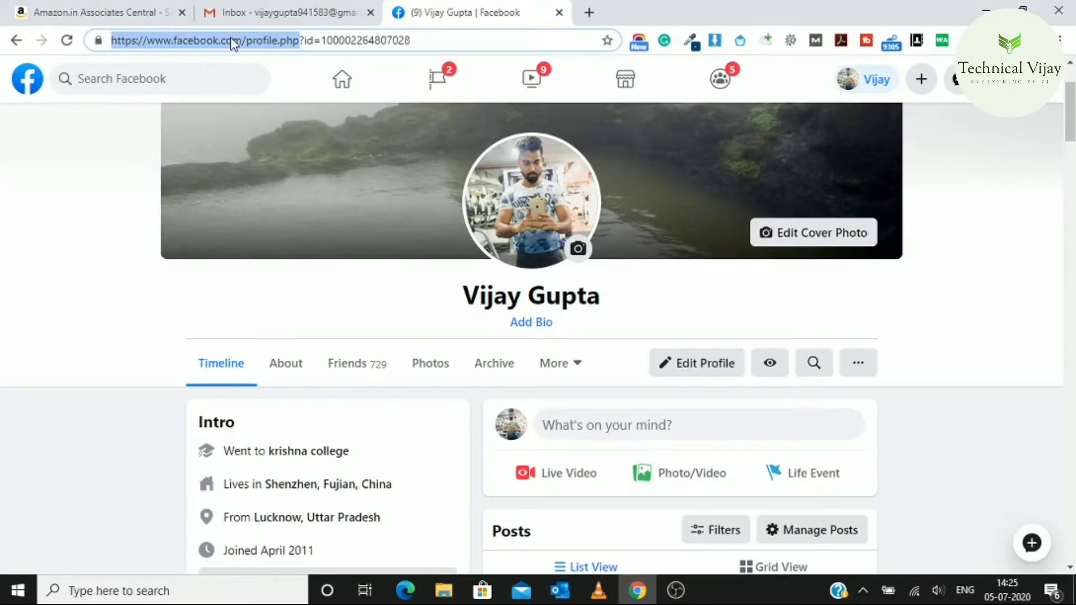
click(231, 37)
drag(112, 43, 279, 47)
key(ctrl+c)
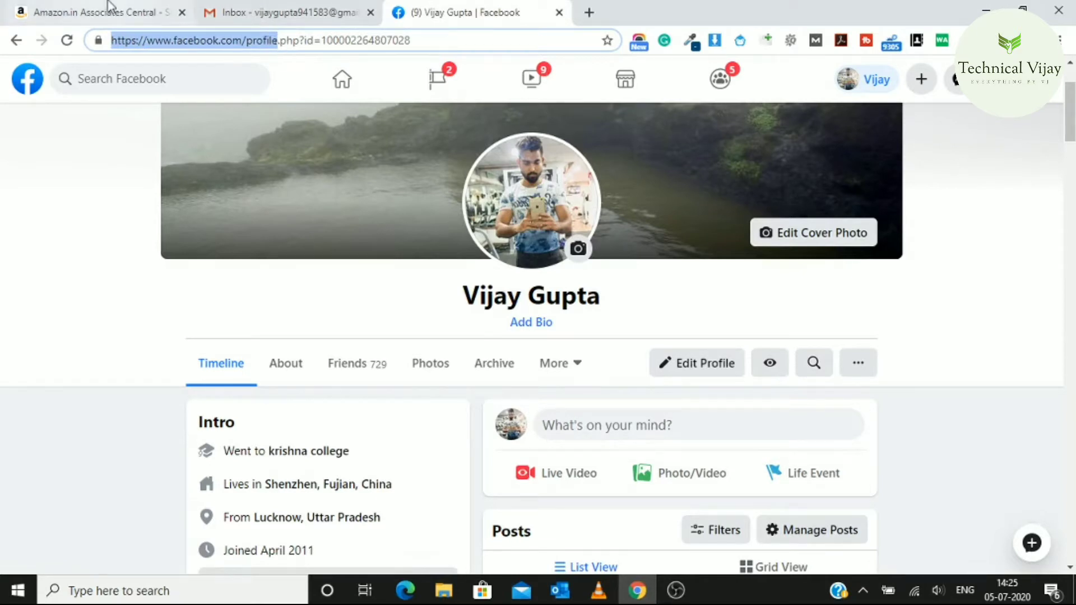
click(96, 11)
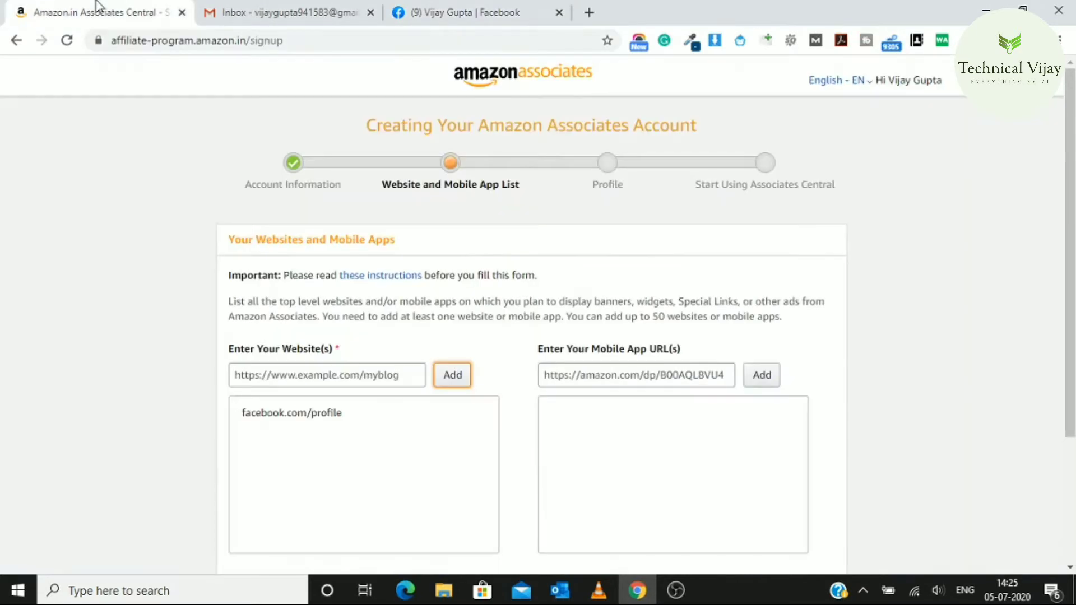
Paste the Facebook profile address into the website list, add it, and continue to the Profile step
click(326, 381)
key(ctrl+v)
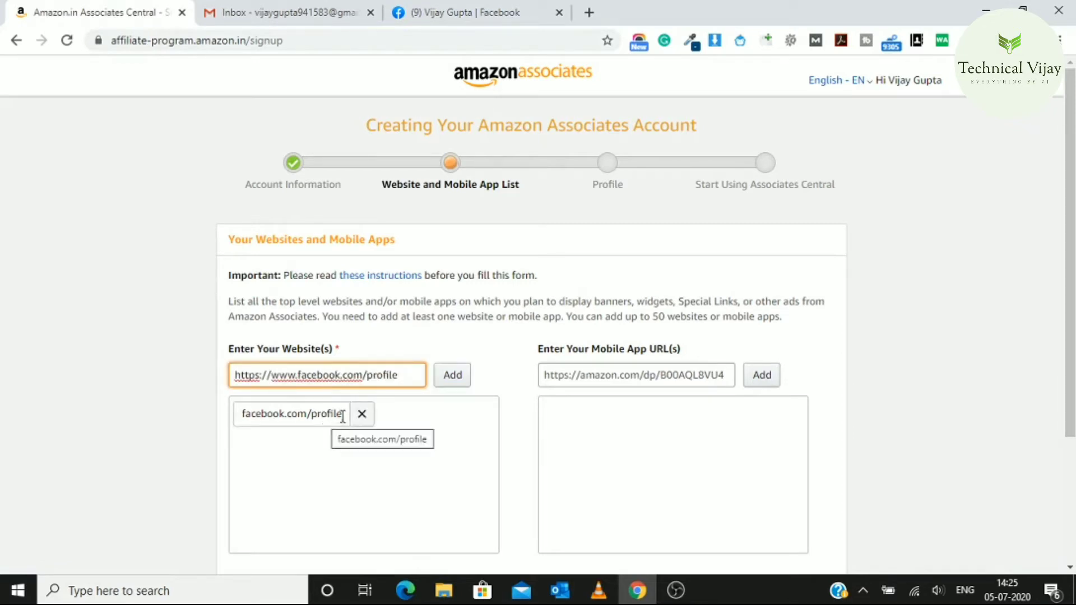
click(351, 416)
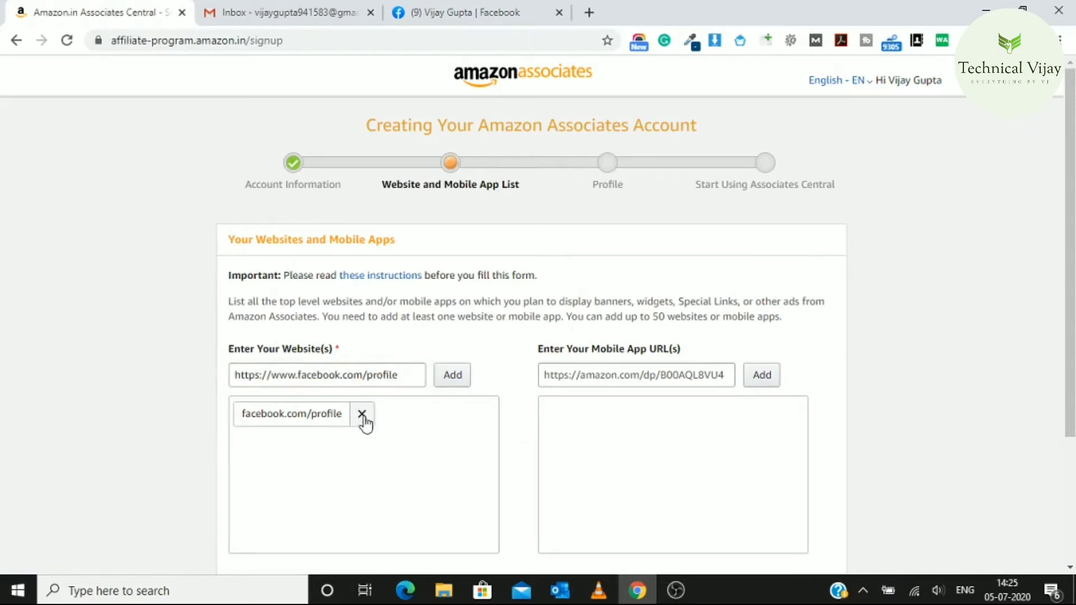
click(452, 377)
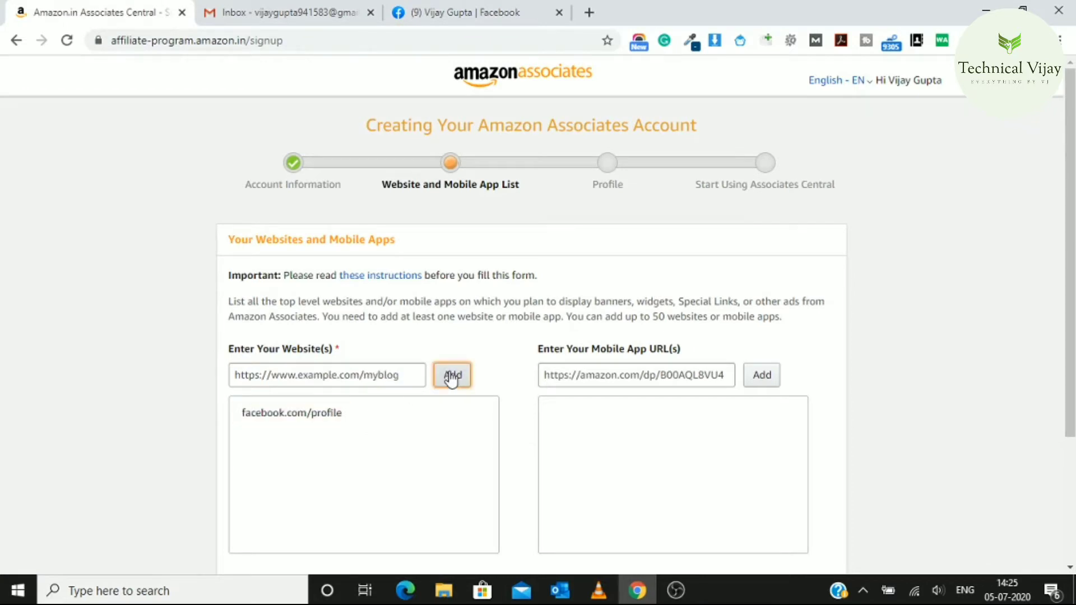
drag(1071, 224, 1071, 350)
click(833, 441)
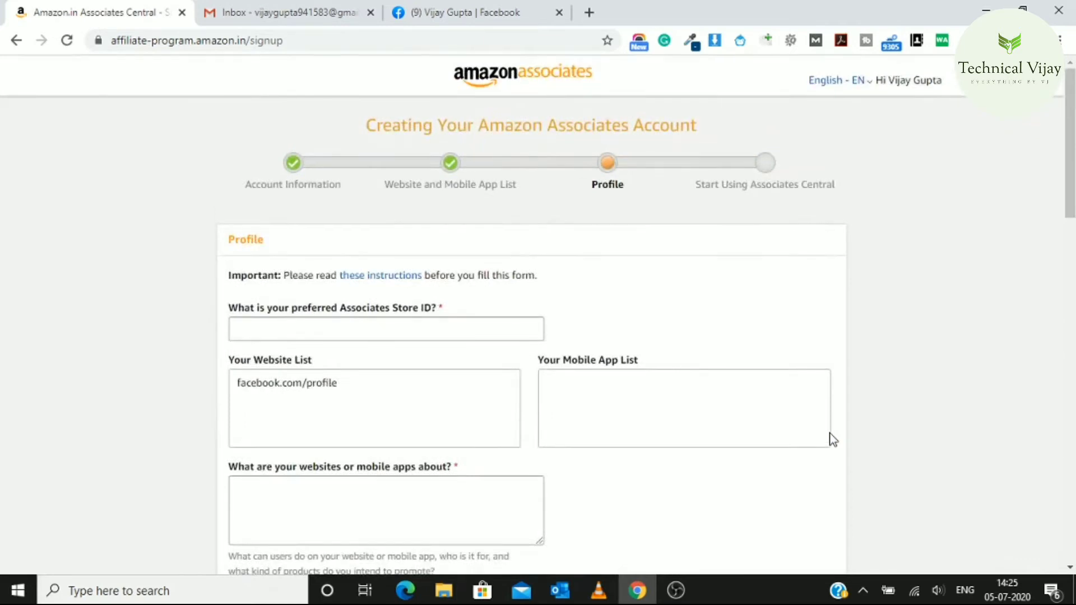
Enter the preferred Associates Store ID
drag(1072, 150, 1070, 195)
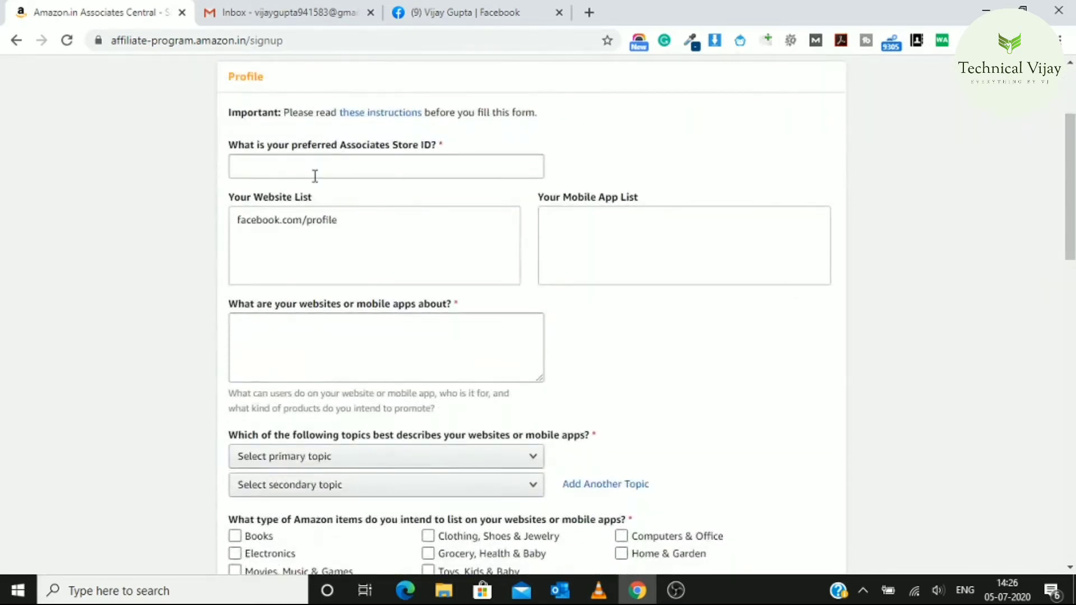
click(363, 169)
text(vijsy)
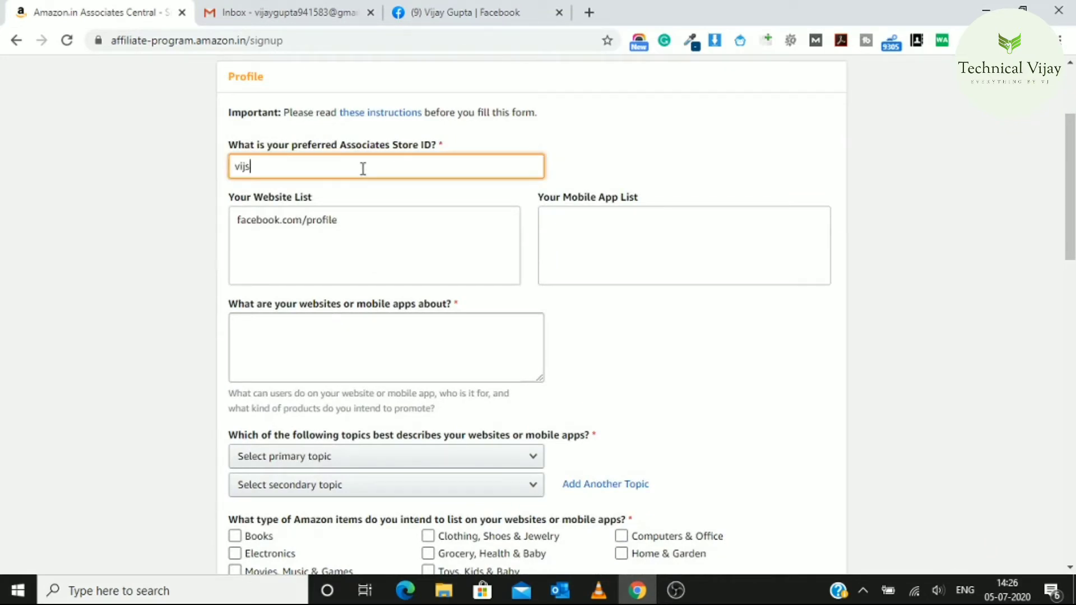
key(BackSpace)
key(BackSpace)
text(ay9415)
text(83)
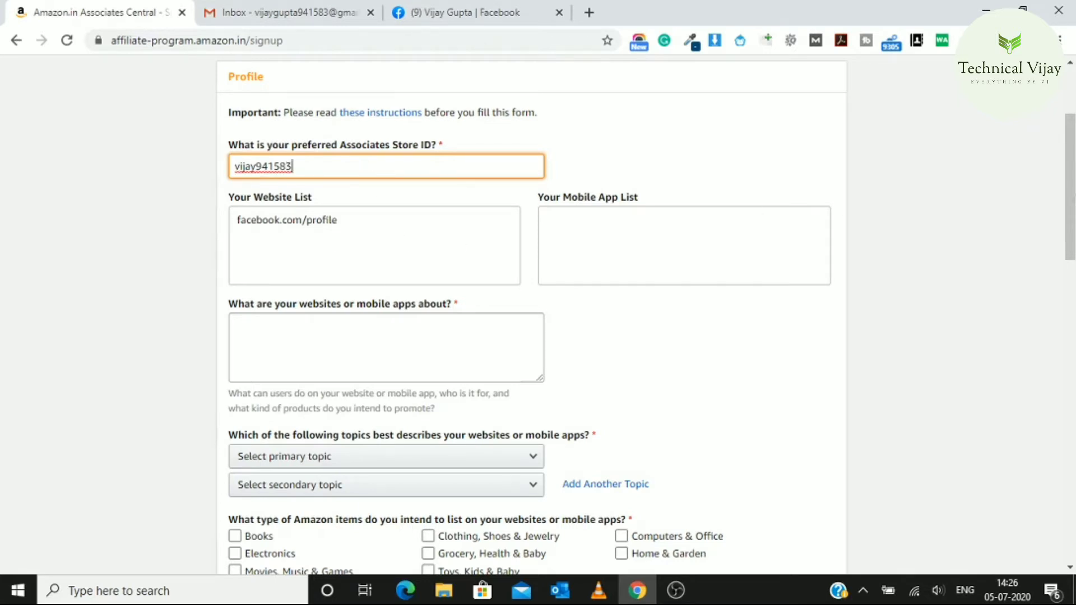
scroll(1071, 225, down, 2)
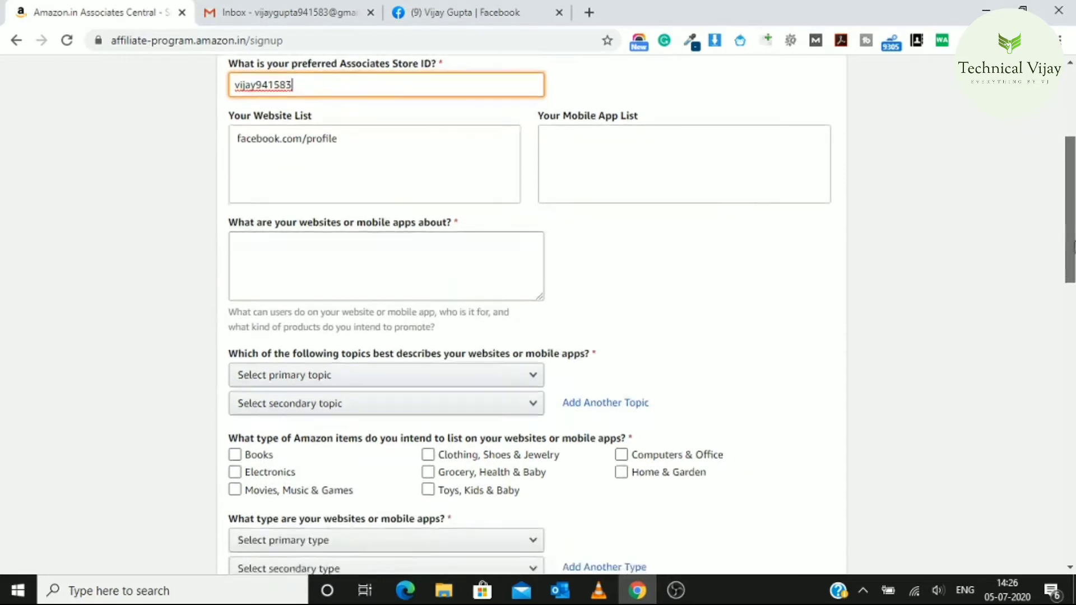
scroll(942, 202, up, 1)
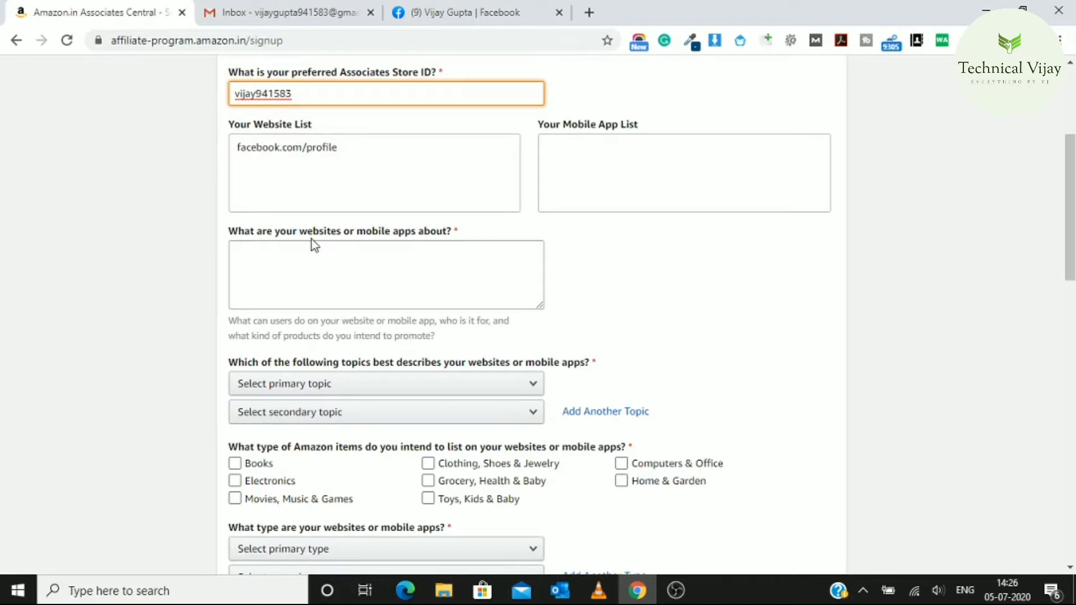
Describe what the website is about as 'social networking'
click(415, 255)
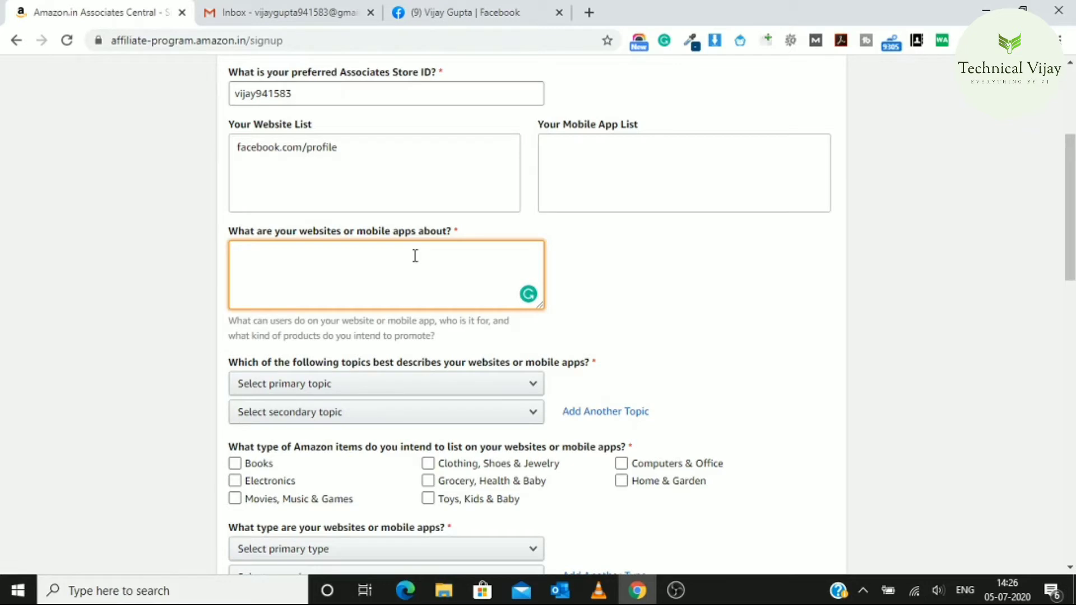
text(social networking)
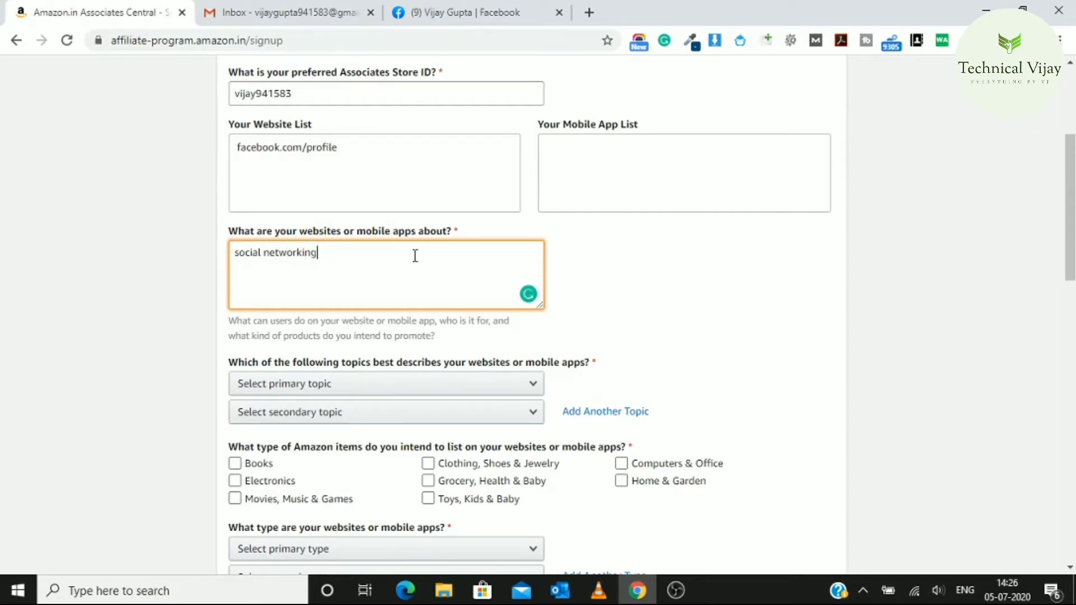
click(675, 307)
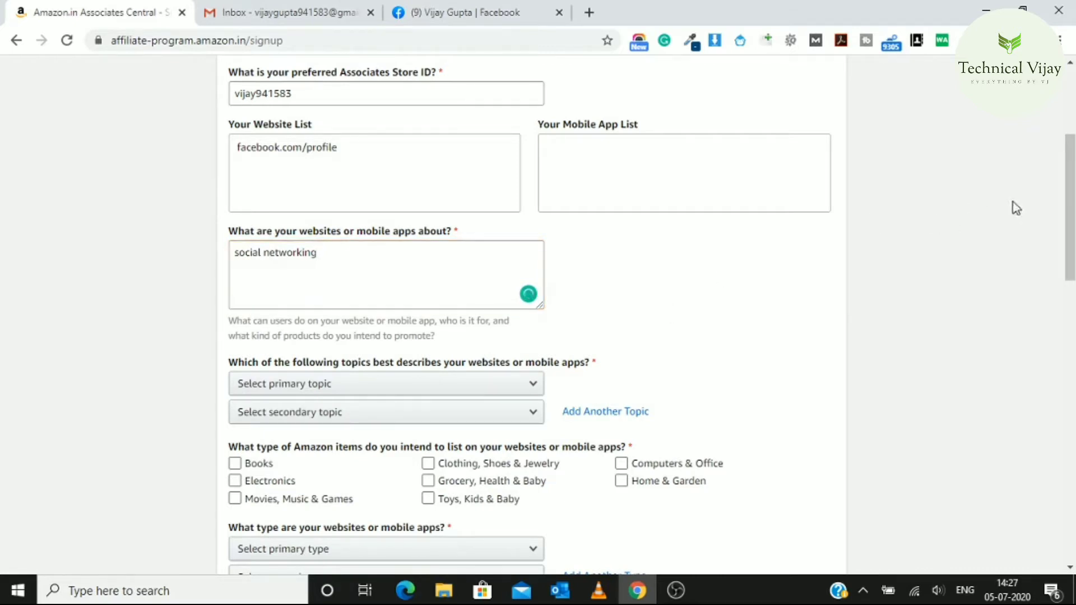
drag(1069, 207, 1070, 257)
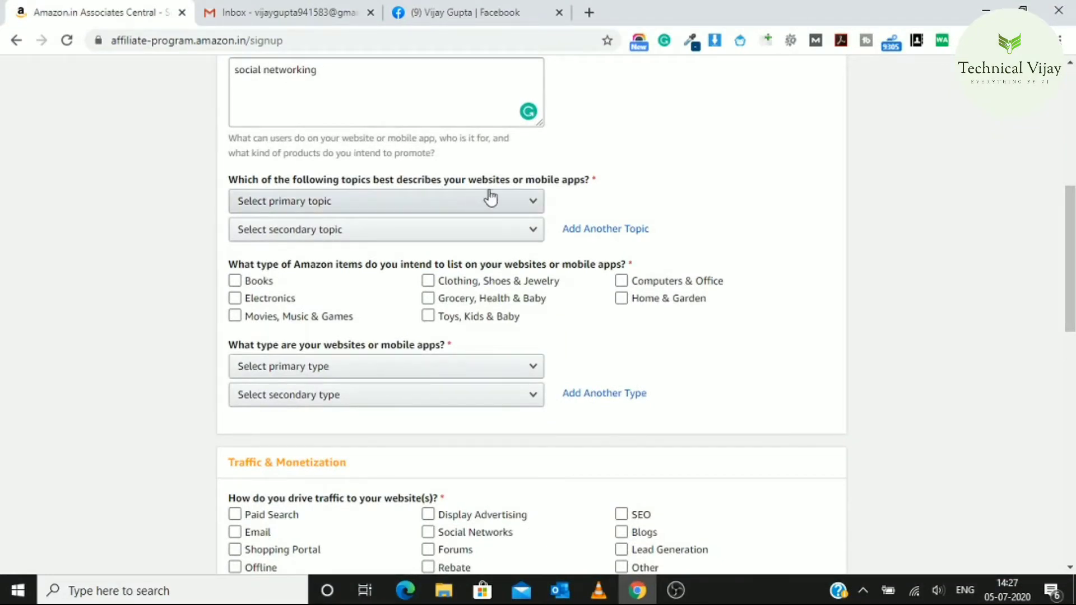
Set both primary and secondary topics to Social Networking Site, with the page zoomed to 90%
click(530, 203)
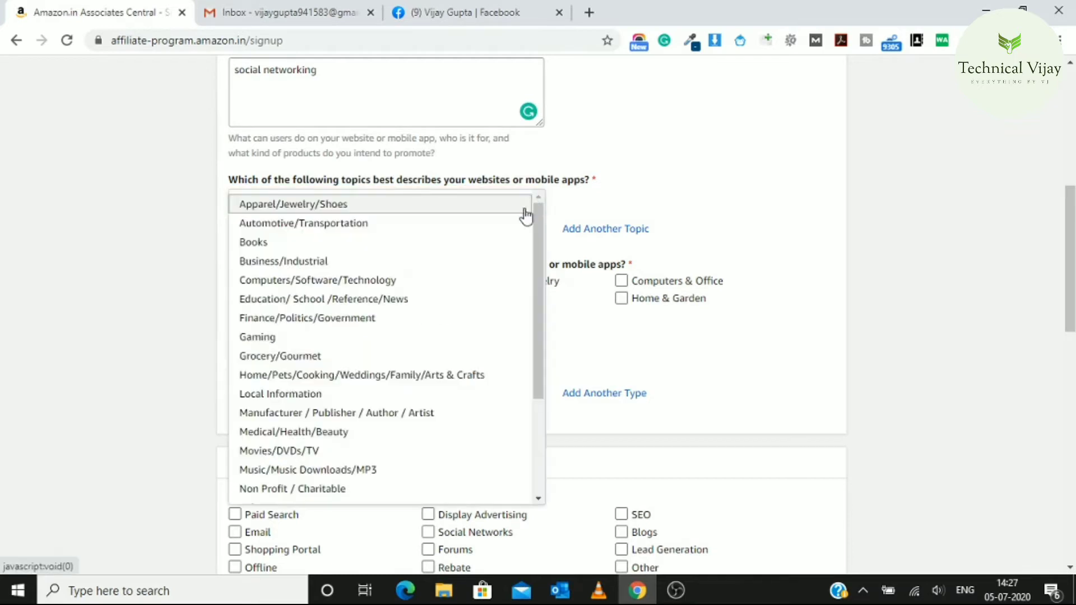
key(ctrl+minus)
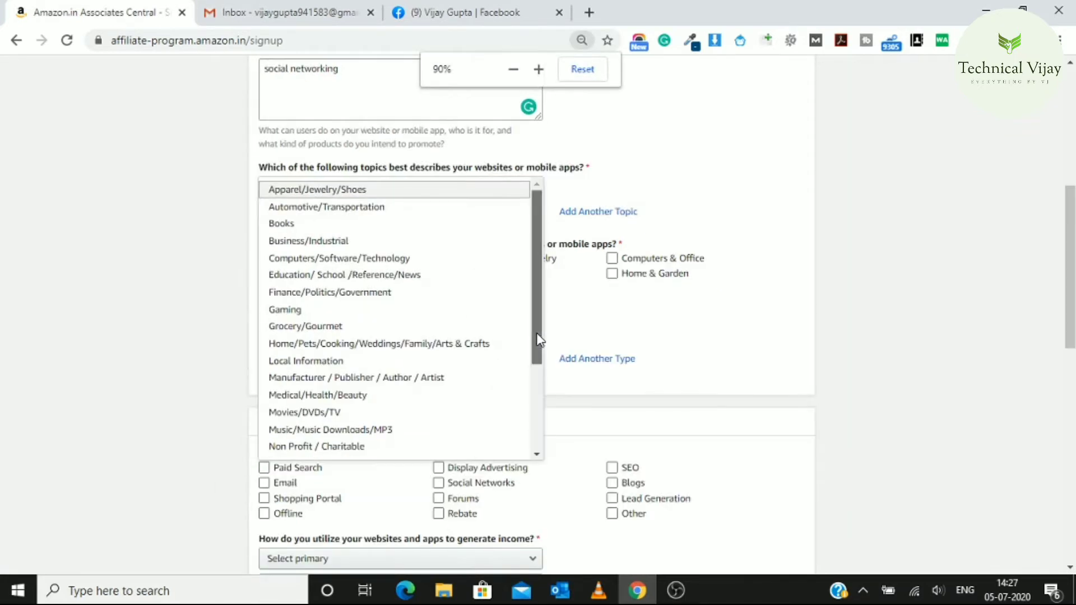
drag(538, 339, 532, 432)
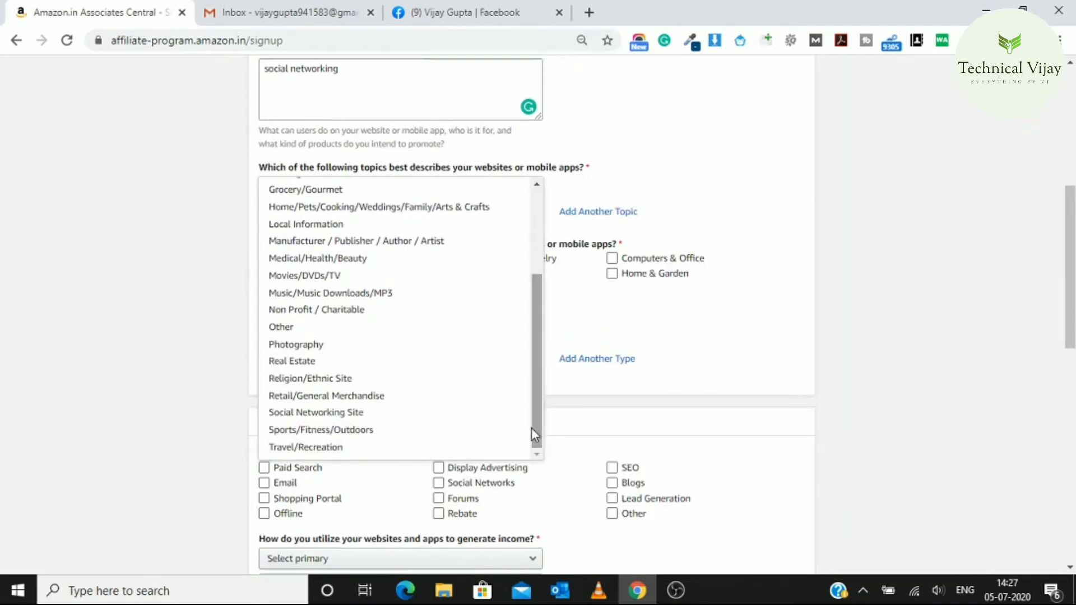
click(348, 413)
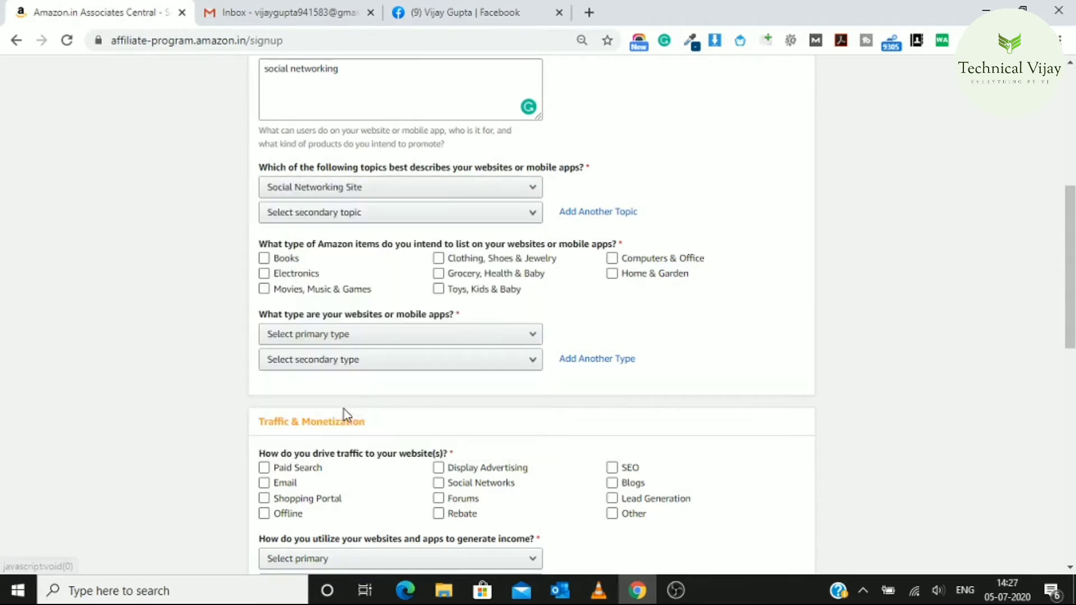
click(492, 216)
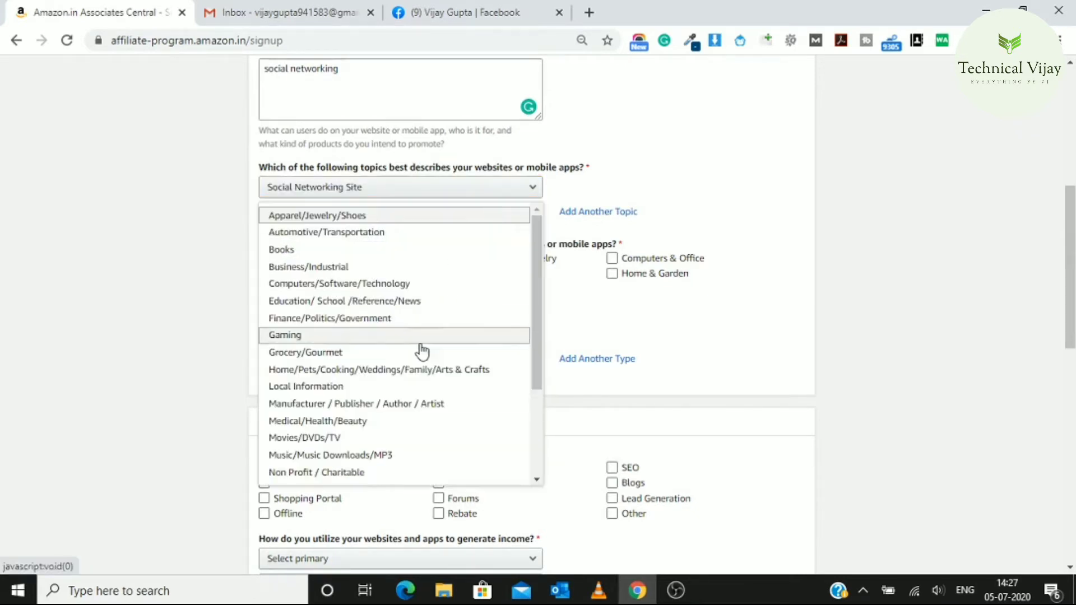
drag(533, 332, 536, 463)
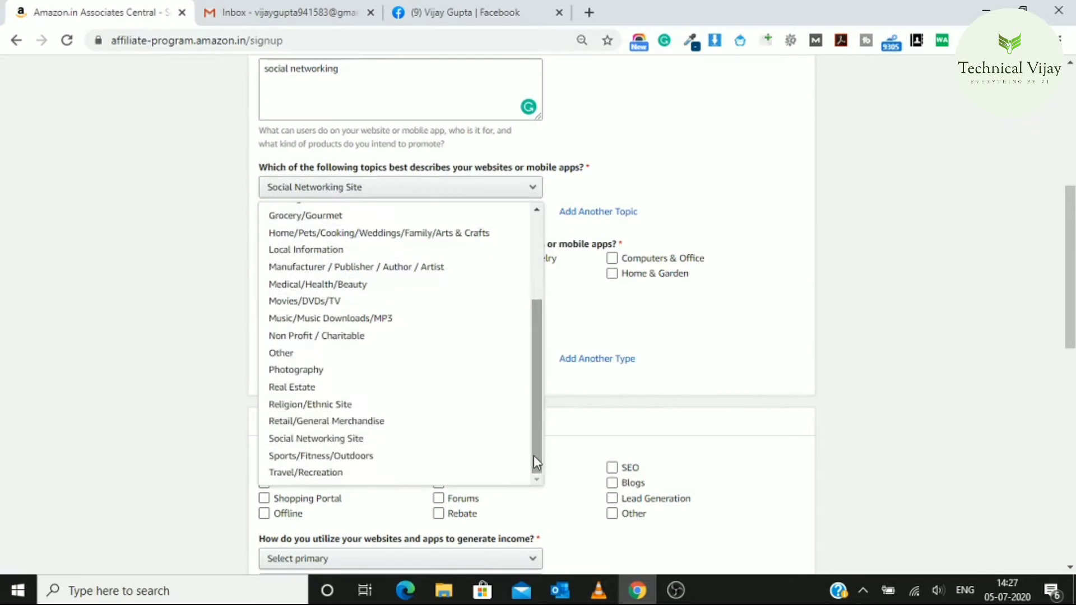
click(350, 441)
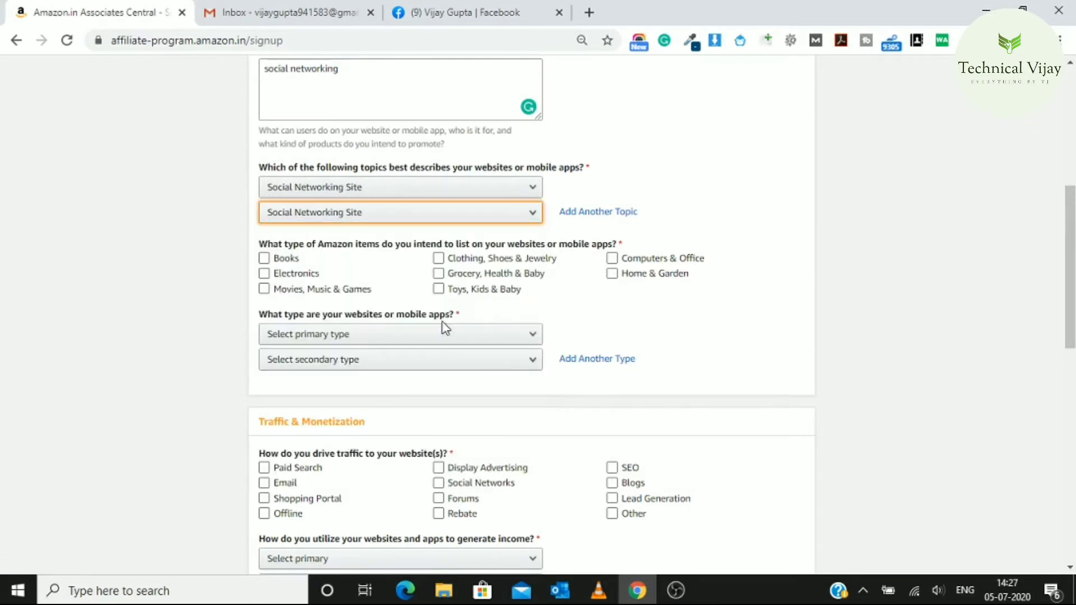
Tick six item categories, including Electronics, Computers & Office, Home & Garden, Clothing, Grocery and Toys
click(264, 259)
click(612, 262)
click(613, 275)
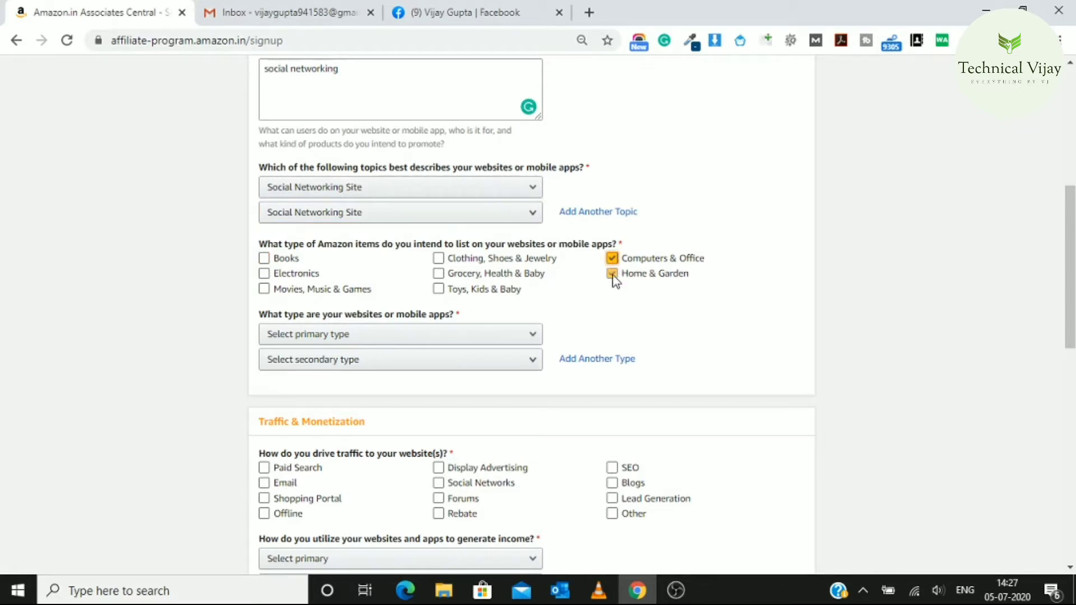
click(440, 260)
click(440, 275)
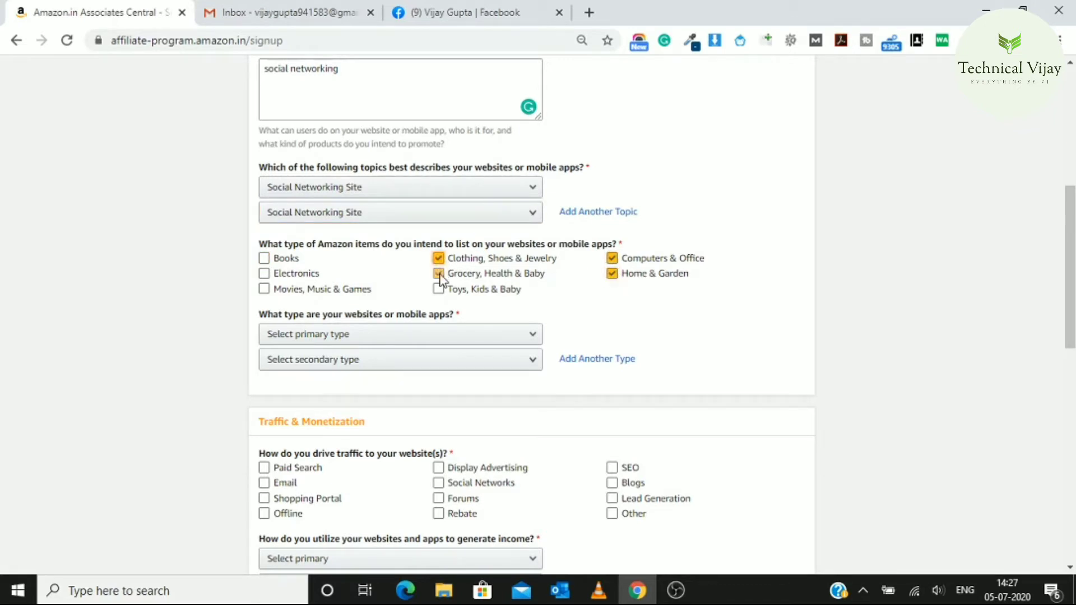
click(440, 290)
click(265, 274)
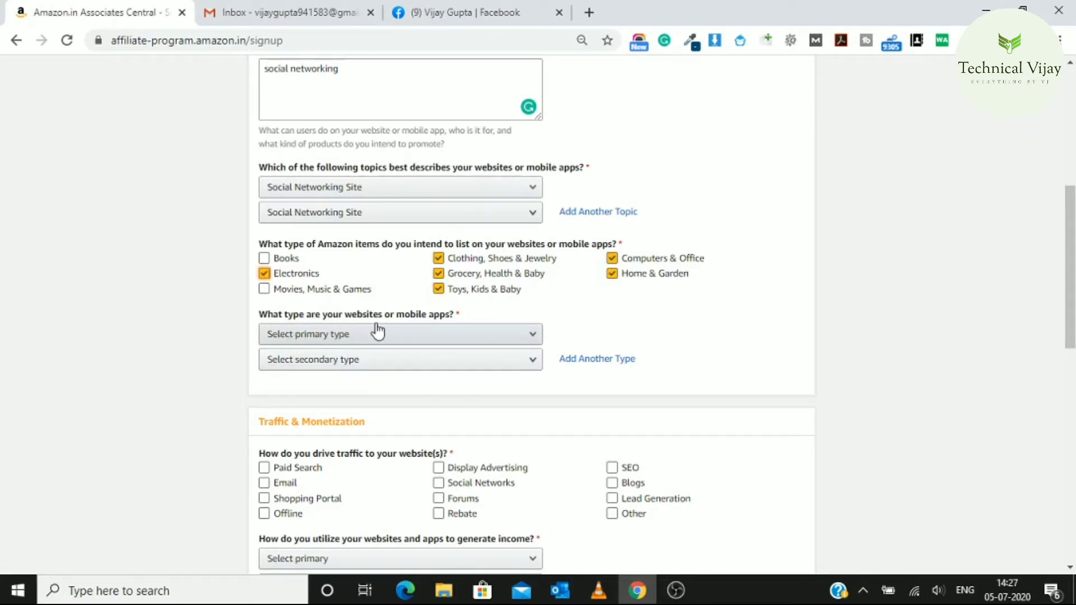
Choose Other for both website type dropdowns
click(524, 340)
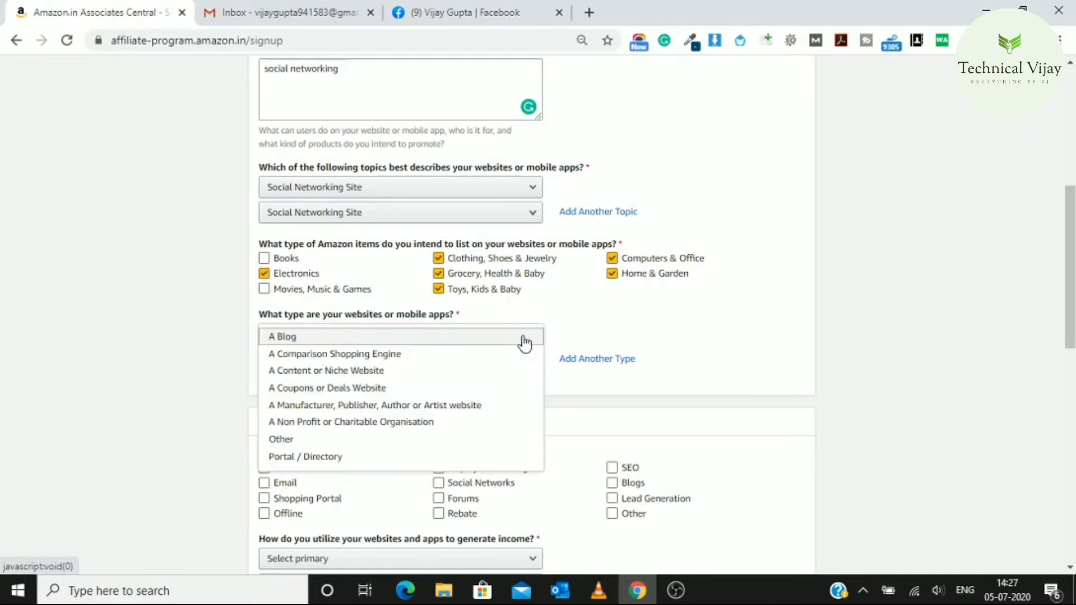
click(382, 437)
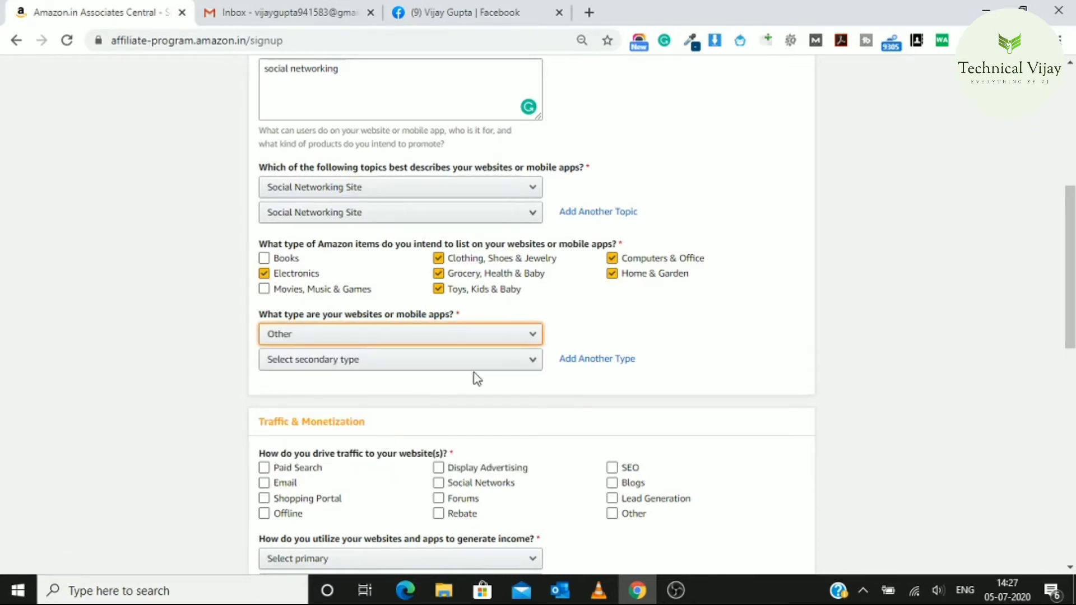
click(531, 363)
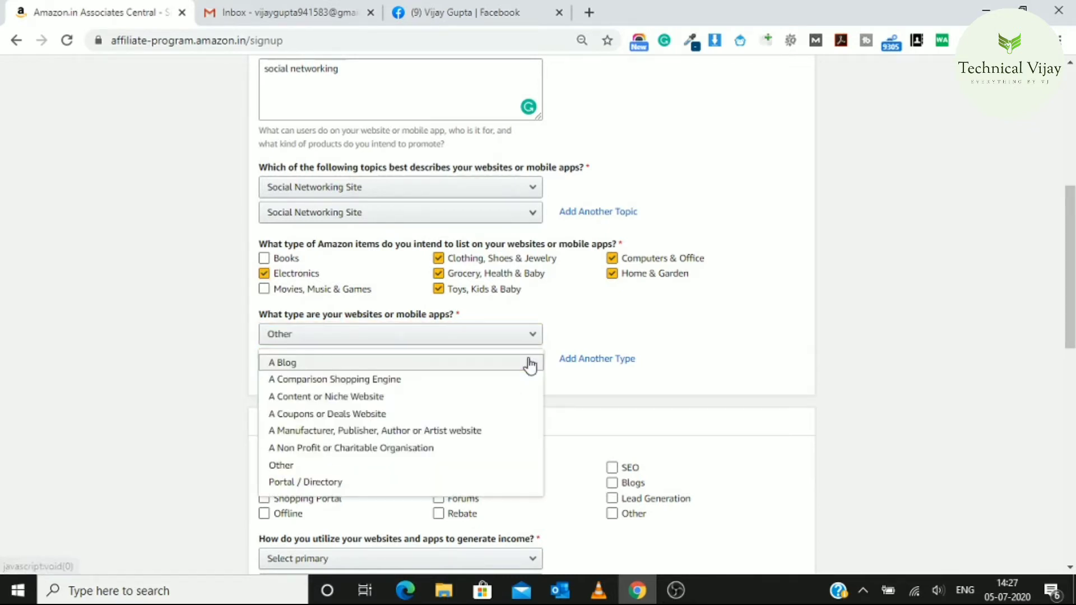
click(403, 468)
click(402, 468)
Tick Social Networks as traffic source and set both income methods to Other Affiliate Programs
drag(1073, 290, 1072, 386)
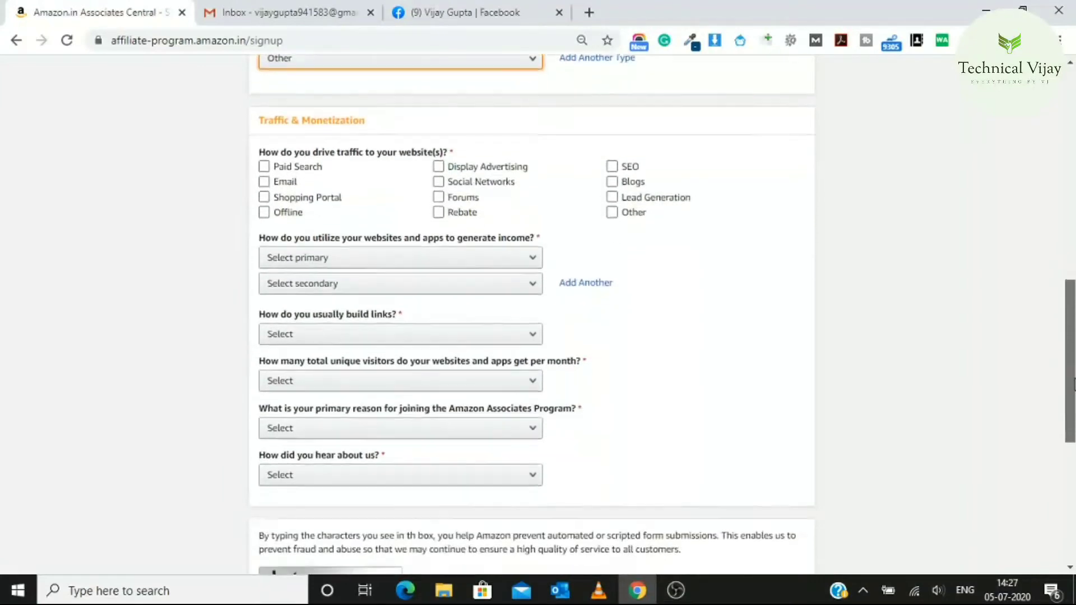
click(308, 166)
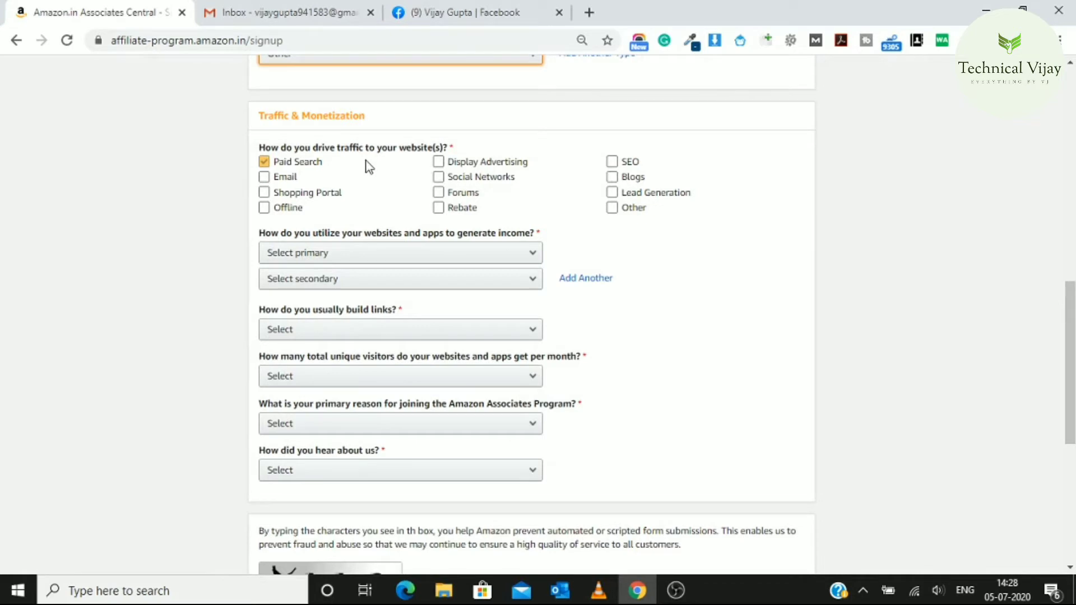
click(438, 177)
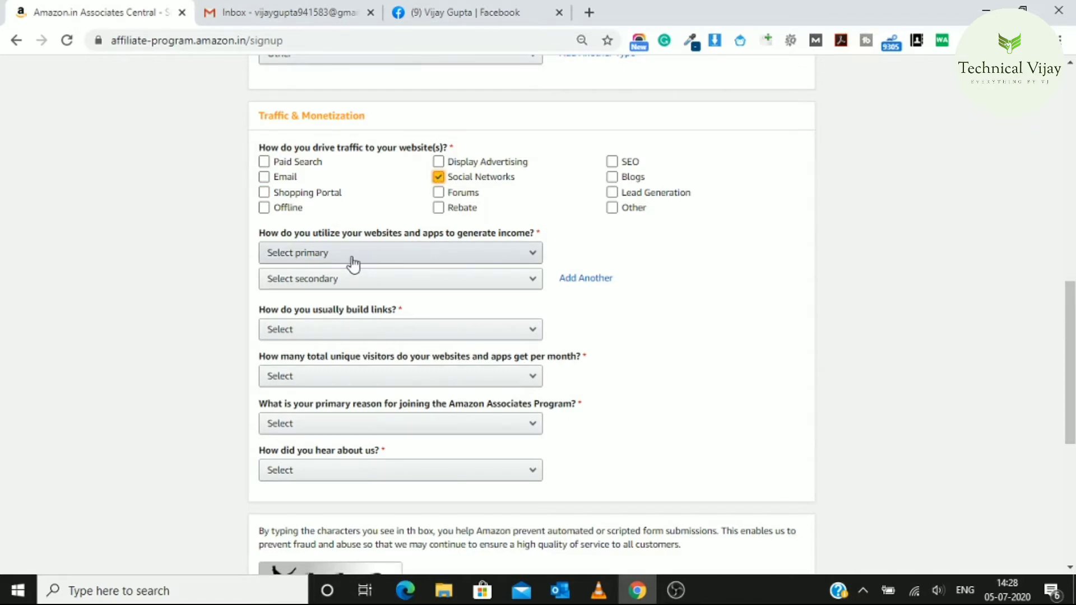
click(496, 259)
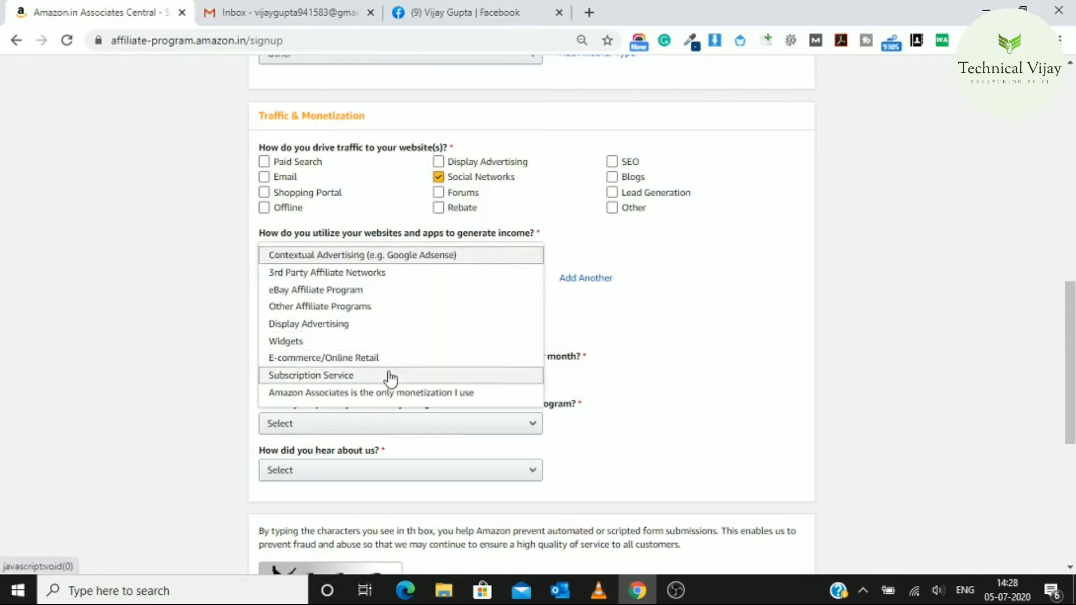
click(379, 309)
click(455, 286)
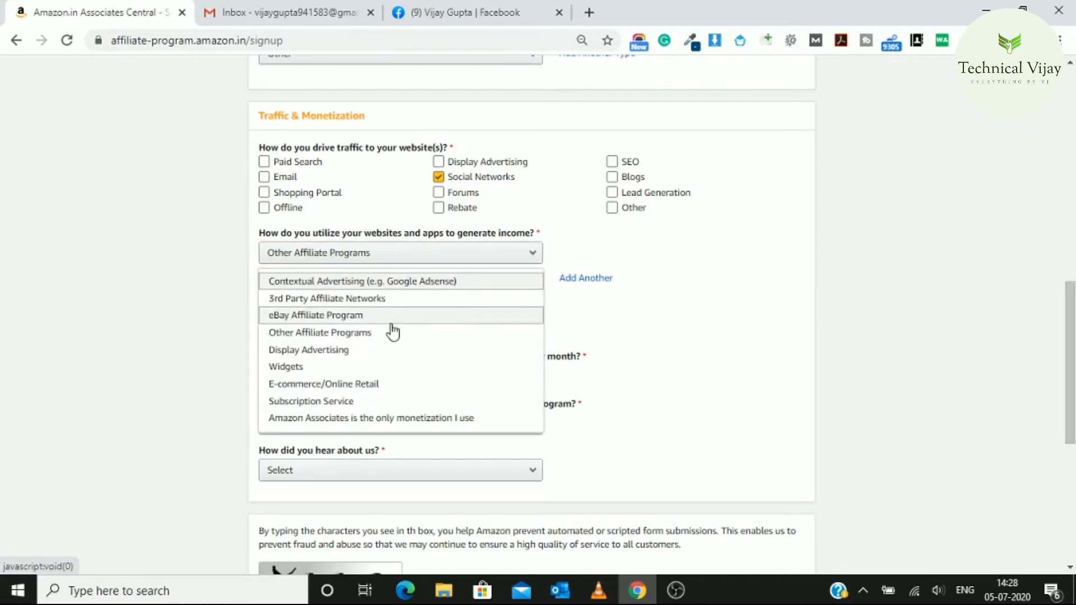
click(392, 334)
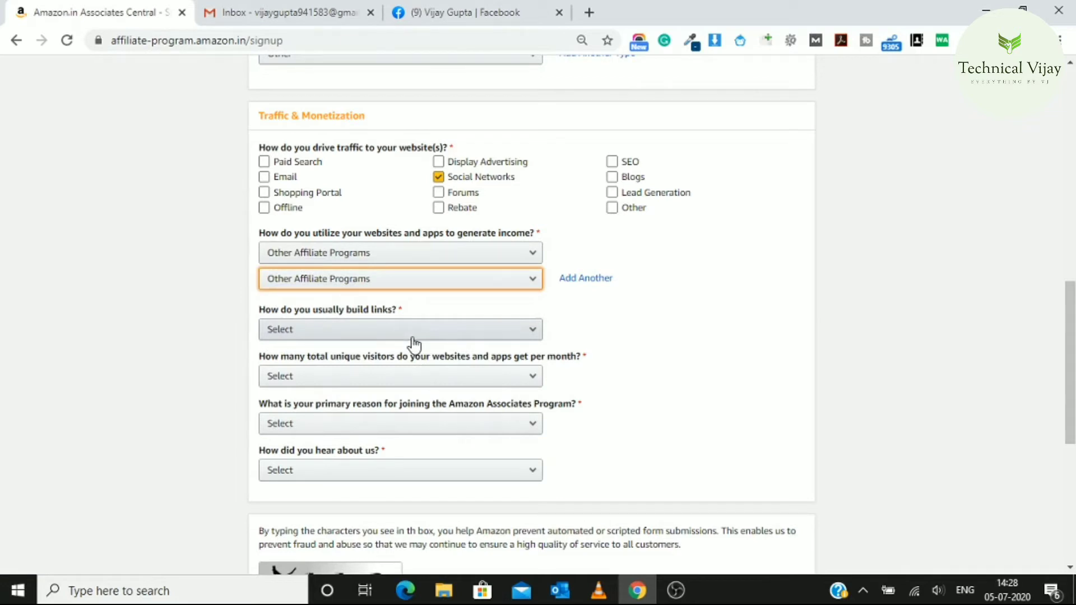
Set links to manual text editor, visitors 501–5,000, joining reason Other, and heard via Word of Mouth
click(491, 336)
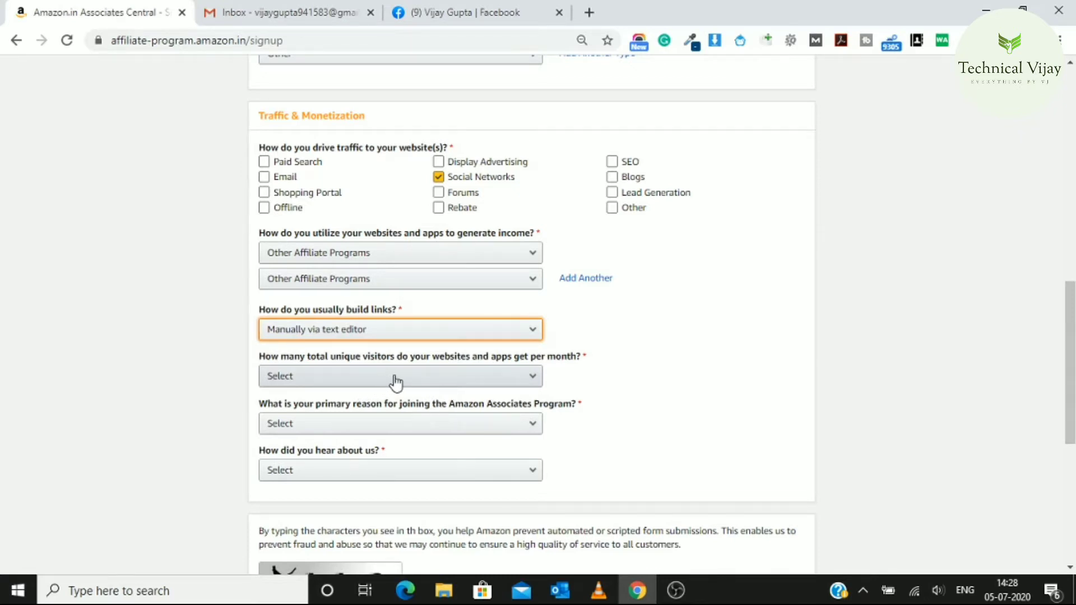
click(526, 386)
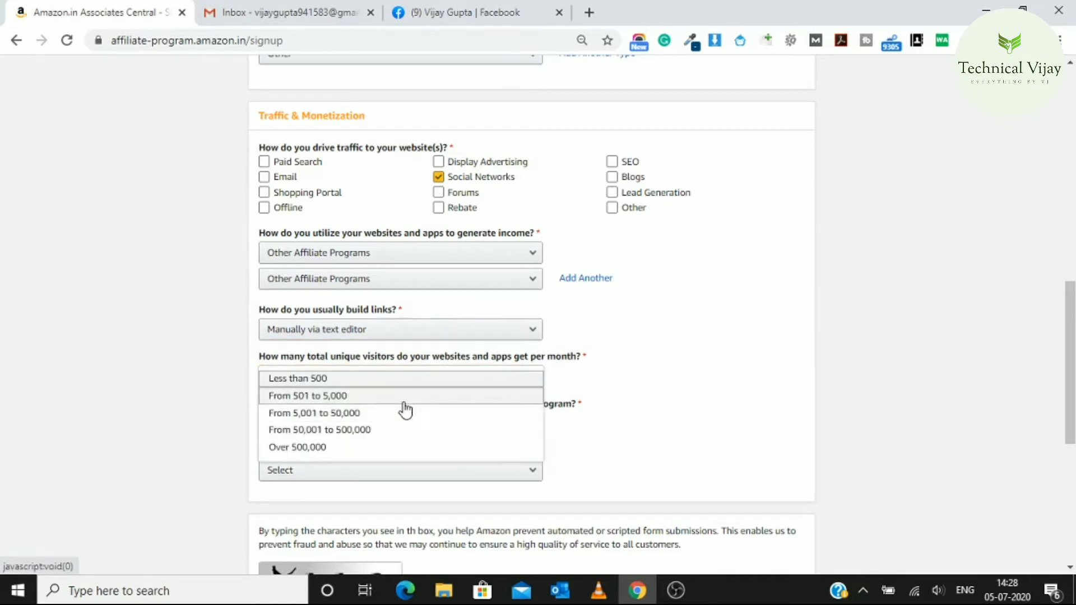
click(404, 403)
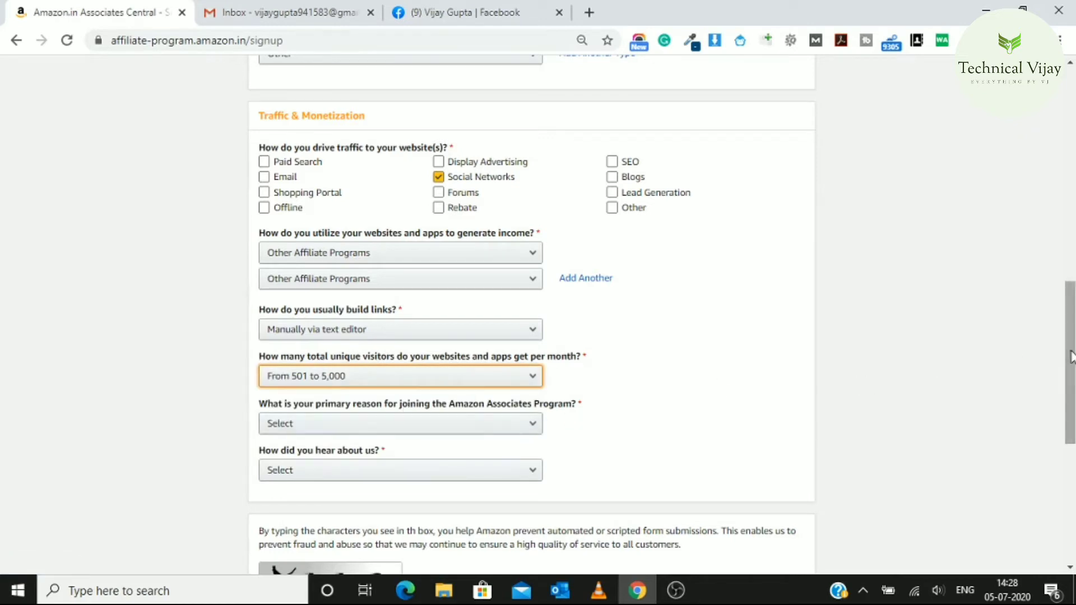
drag(1071, 357, 1071, 398)
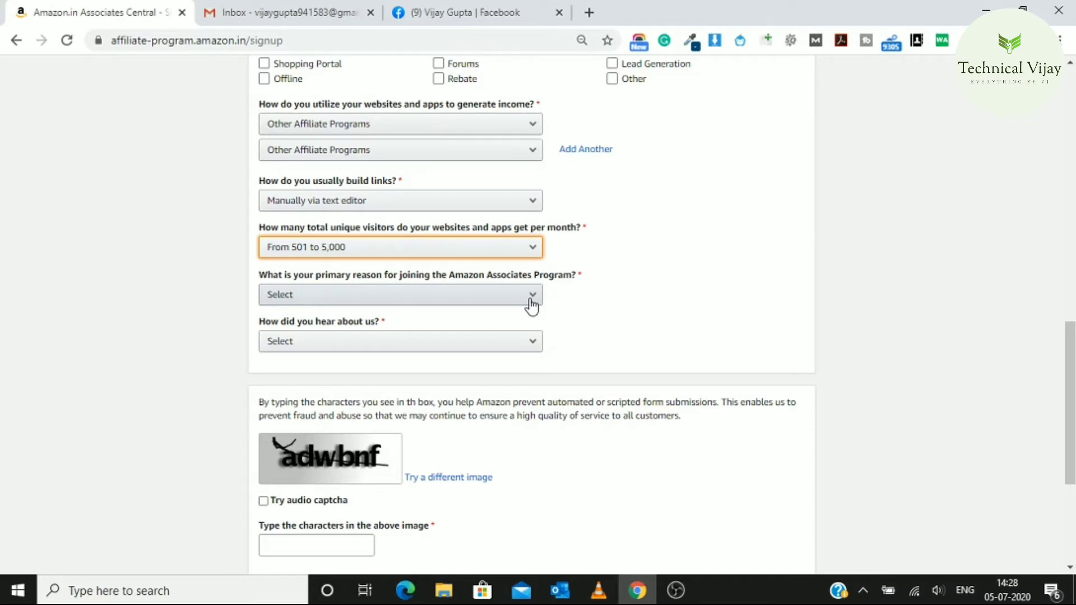
click(532, 295)
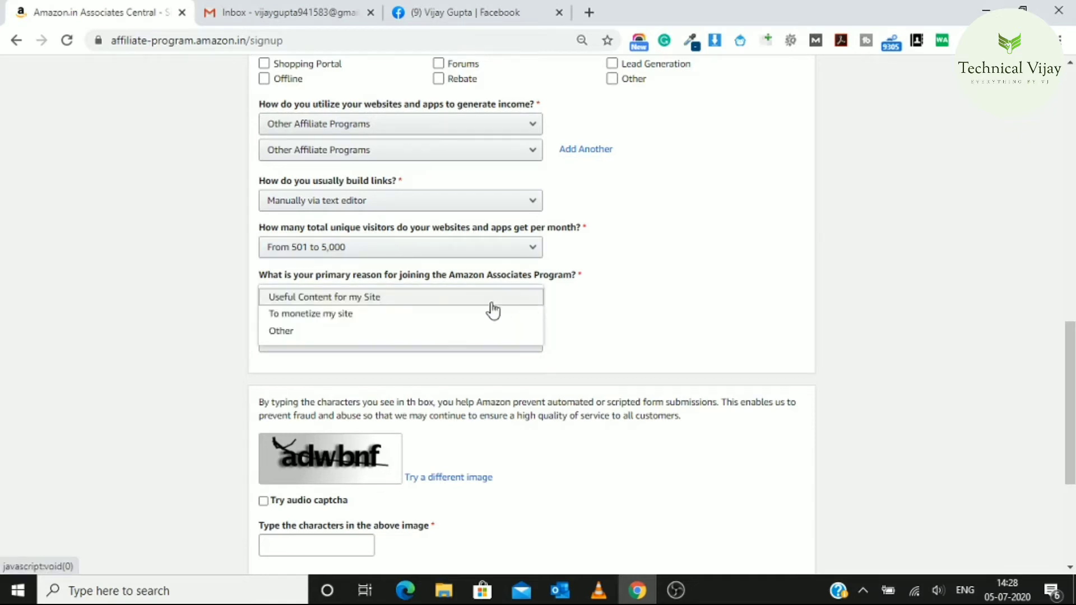
click(403, 337)
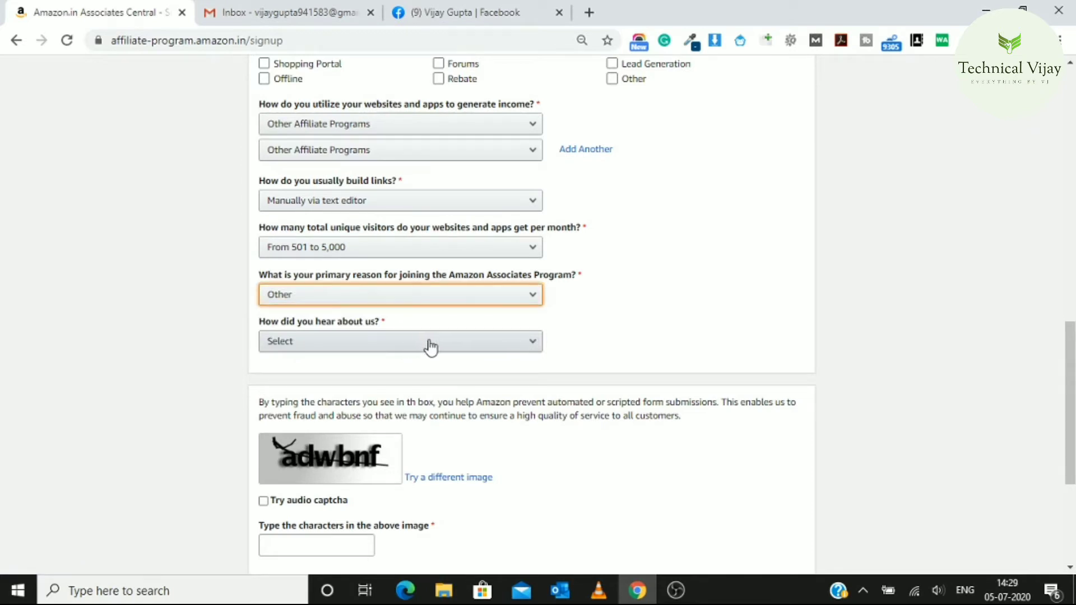
click(479, 348)
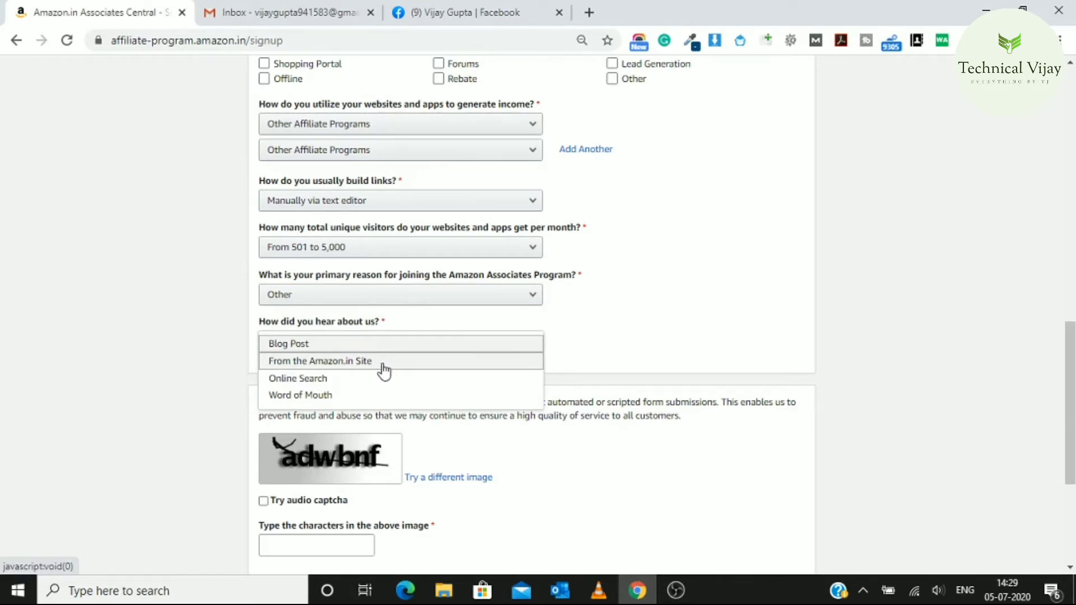
click(354, 399)
drag(1070, 353, 1071, 397)
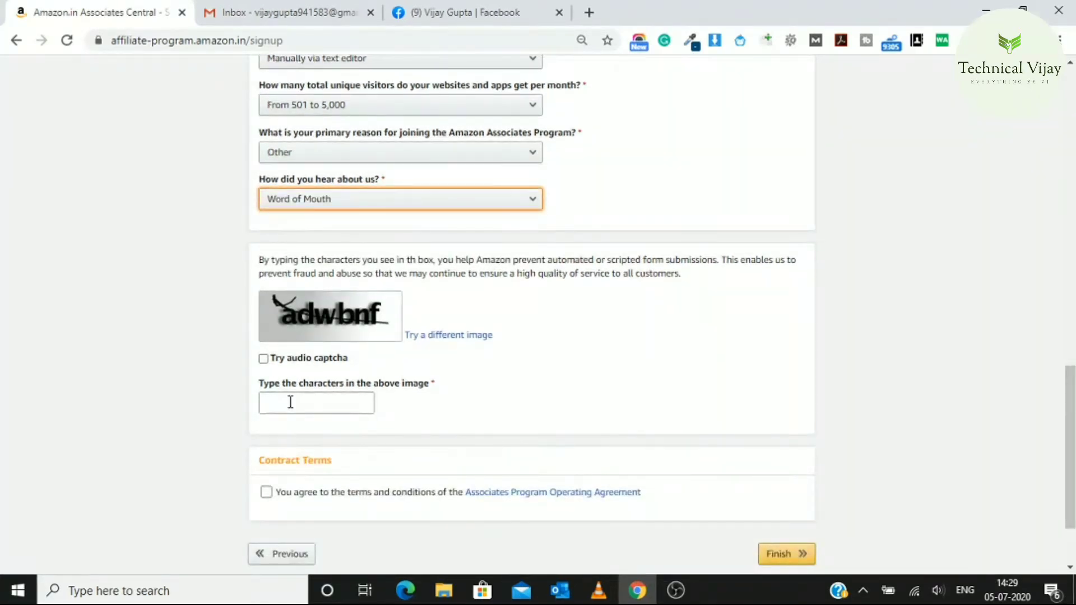
Enter the captcha characters, accept the Operating Agreement, and submit the application to receive the Associate ID
click(292, 403)
text(a)
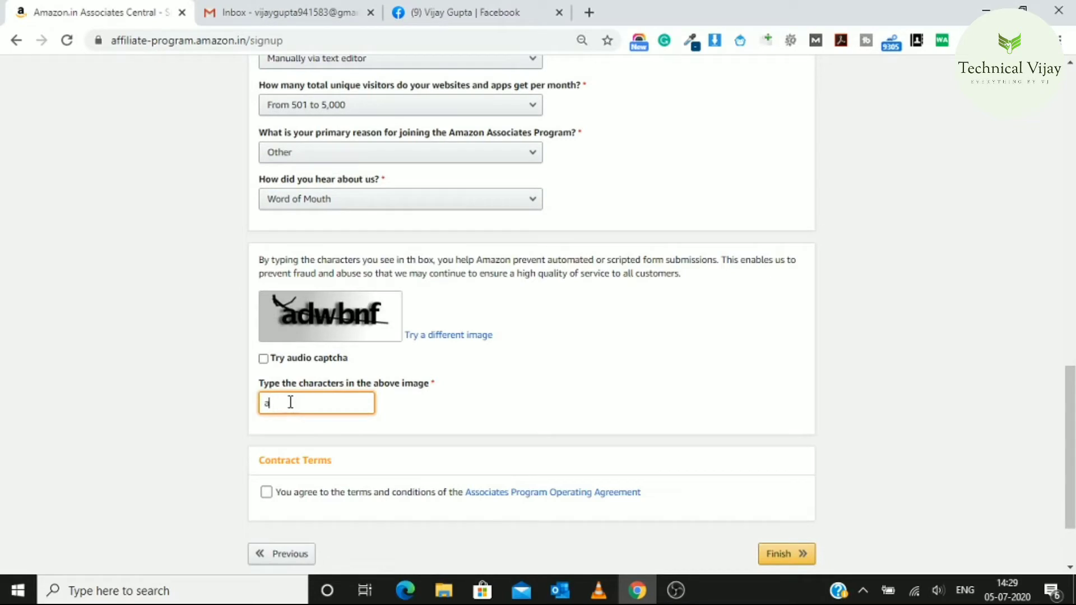
text(dwbnf)
click(266, 493)
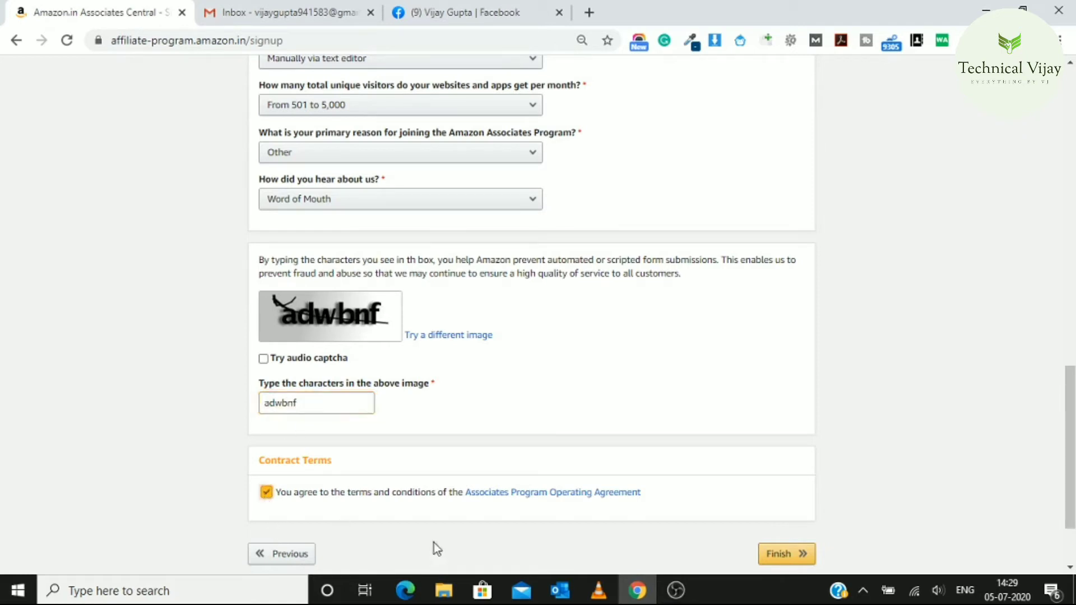
click(791, 556)
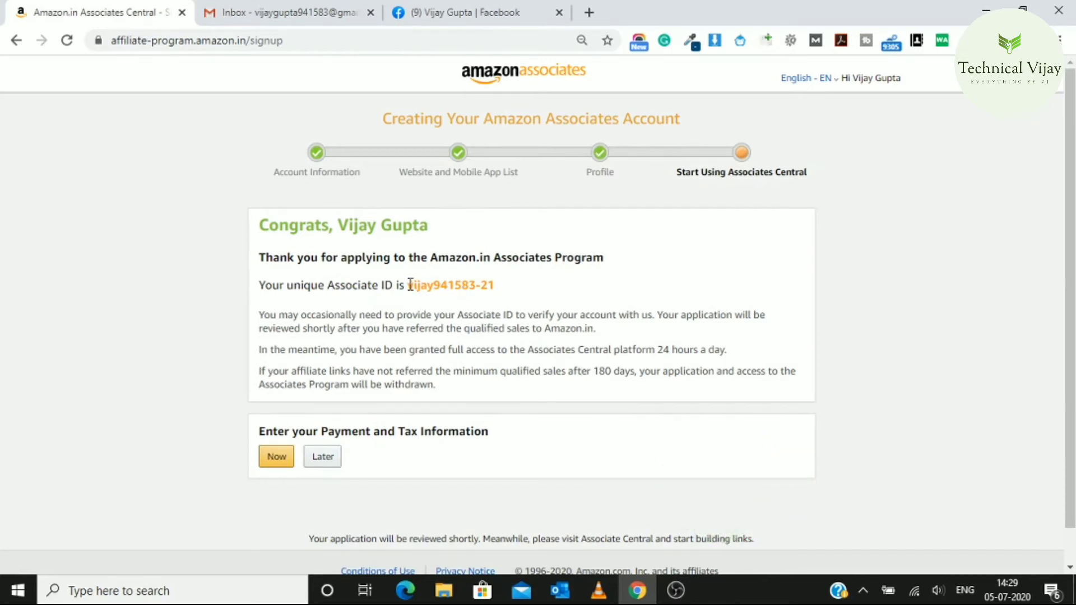
Select the new Associate ID, then skip payment and tax details to reach the dashboard
drag(409, 285, 496, 286)
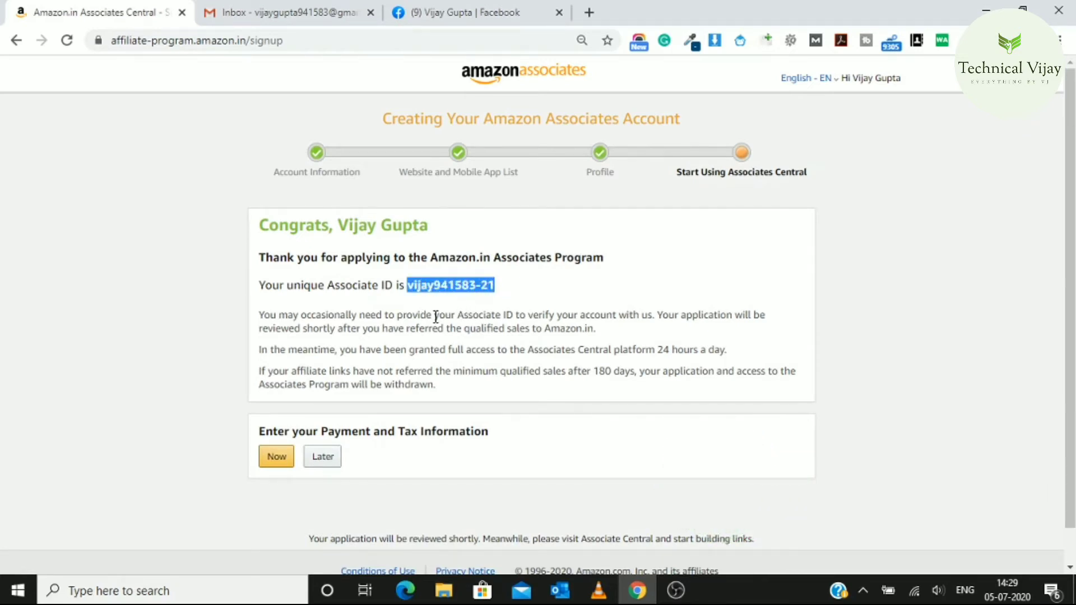
click(276, 456)
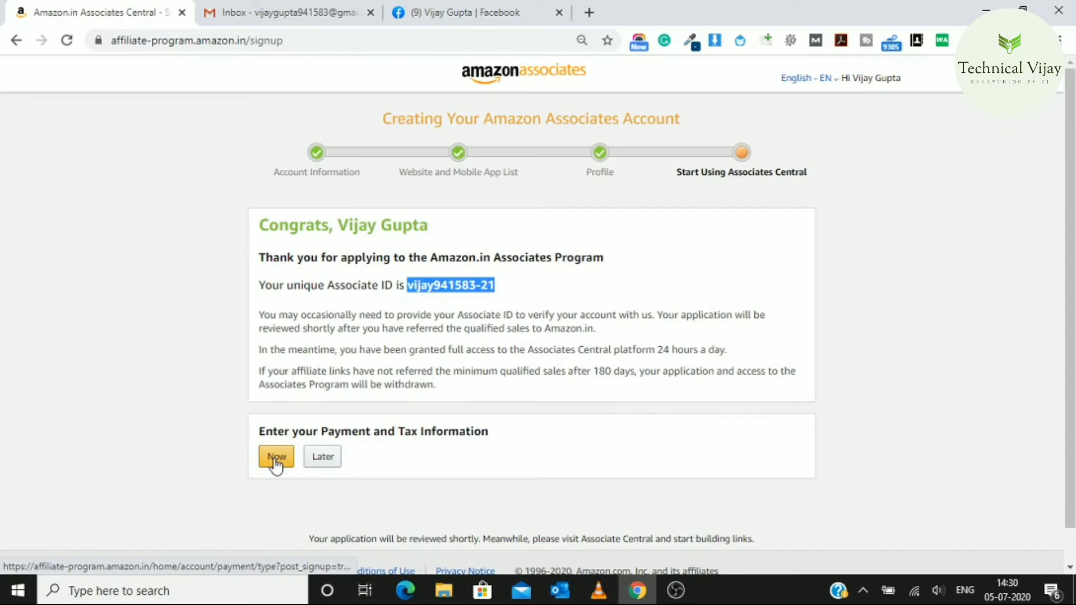
click(322, 467)
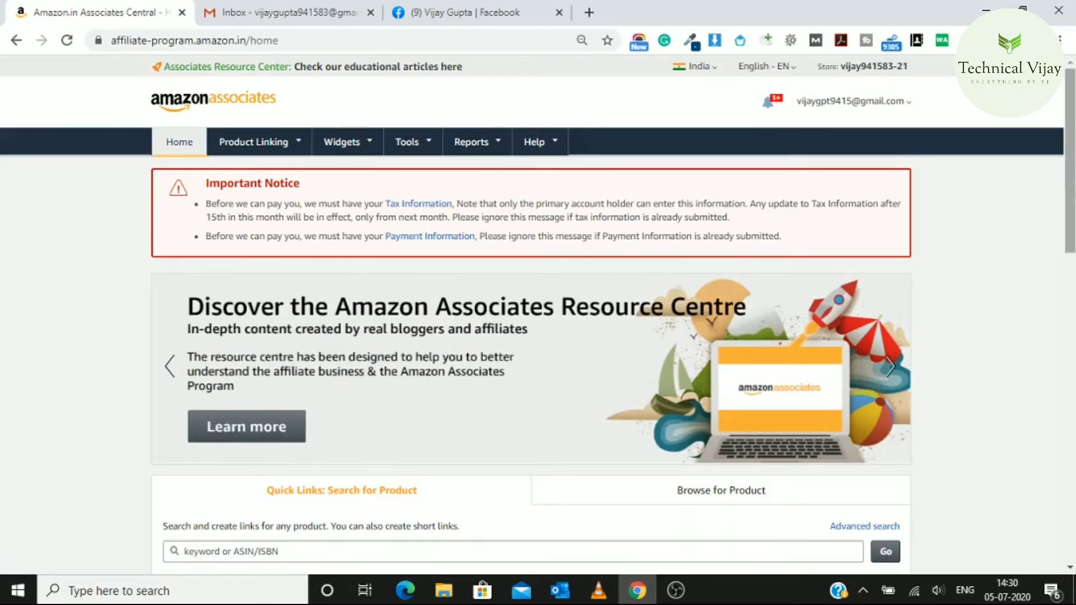
Advance the Recommended for You carousel from clothing to footwear items, then return to the dashboard top
drag(1070, 185, 1071, 311)
scroll(529, 314, down, 3)
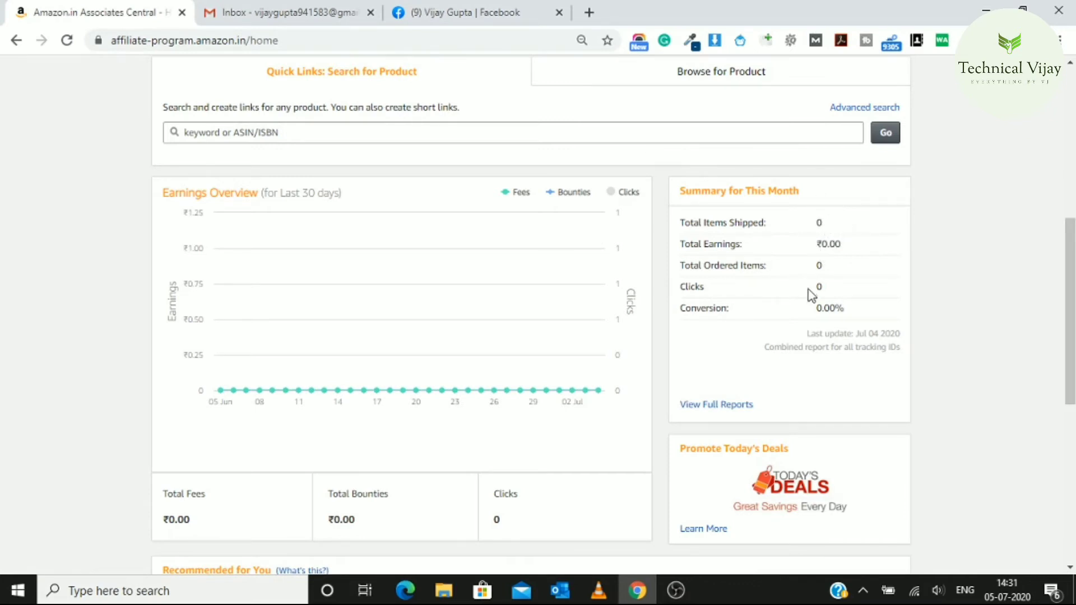
drag(1071, 284, 1070, 412)
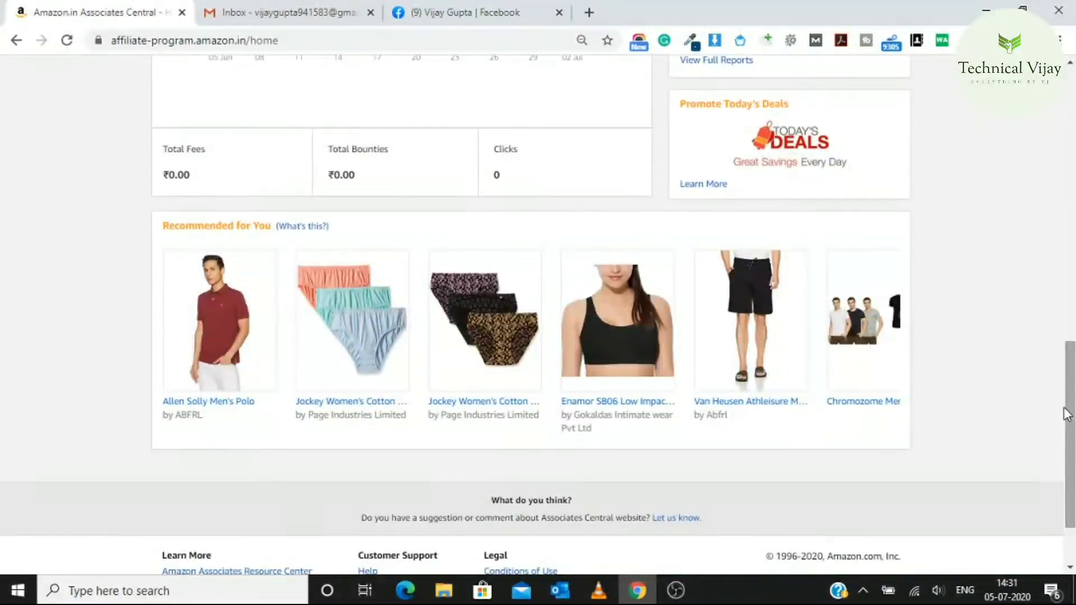
mouse_move(303, 369)
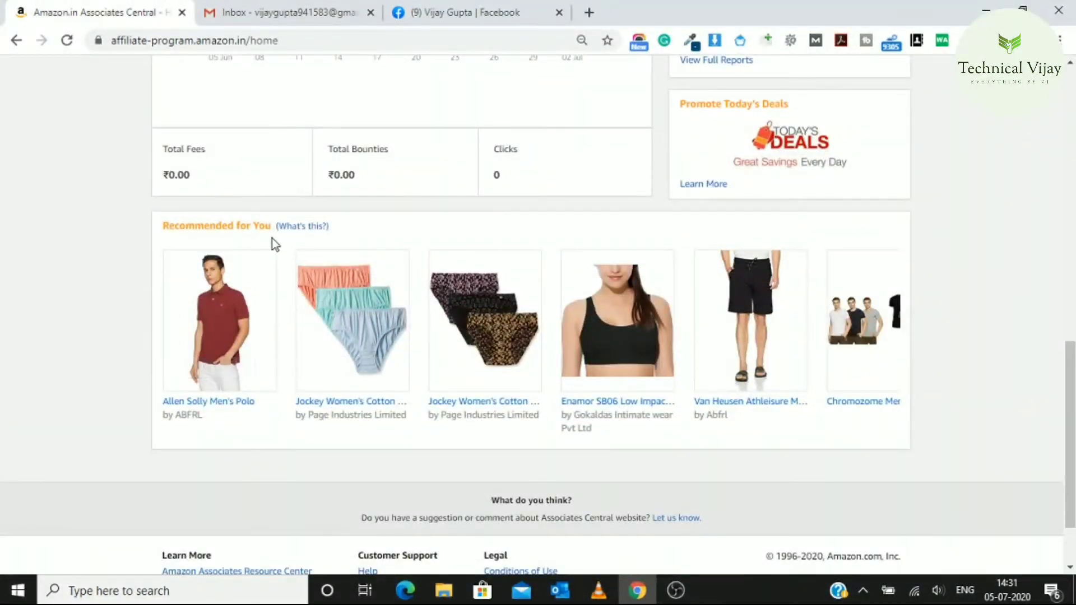
mouse_move(233, 289)
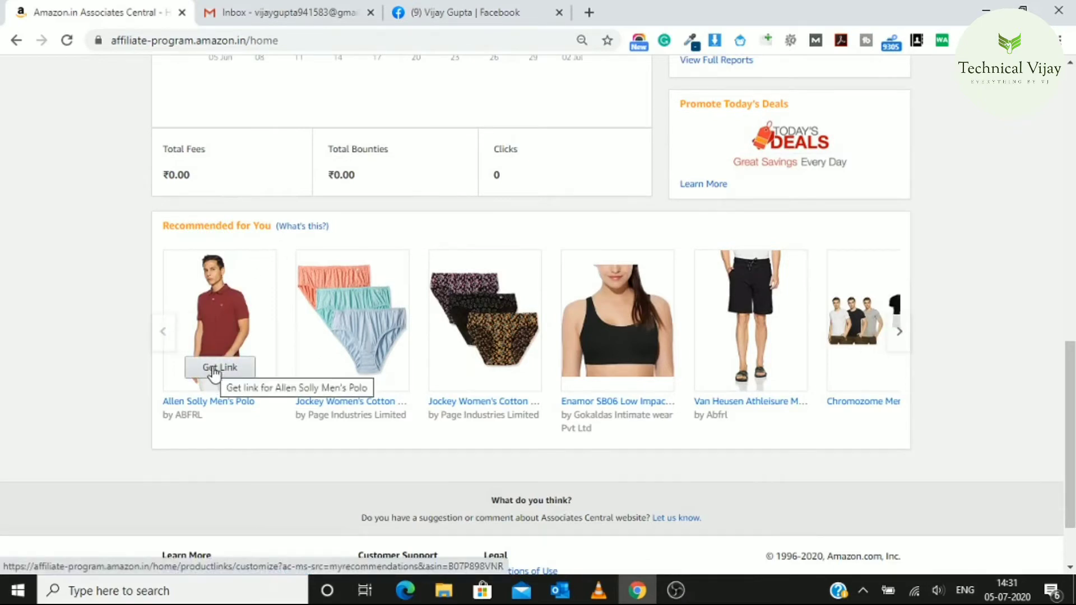
mouse_move(619, 358)
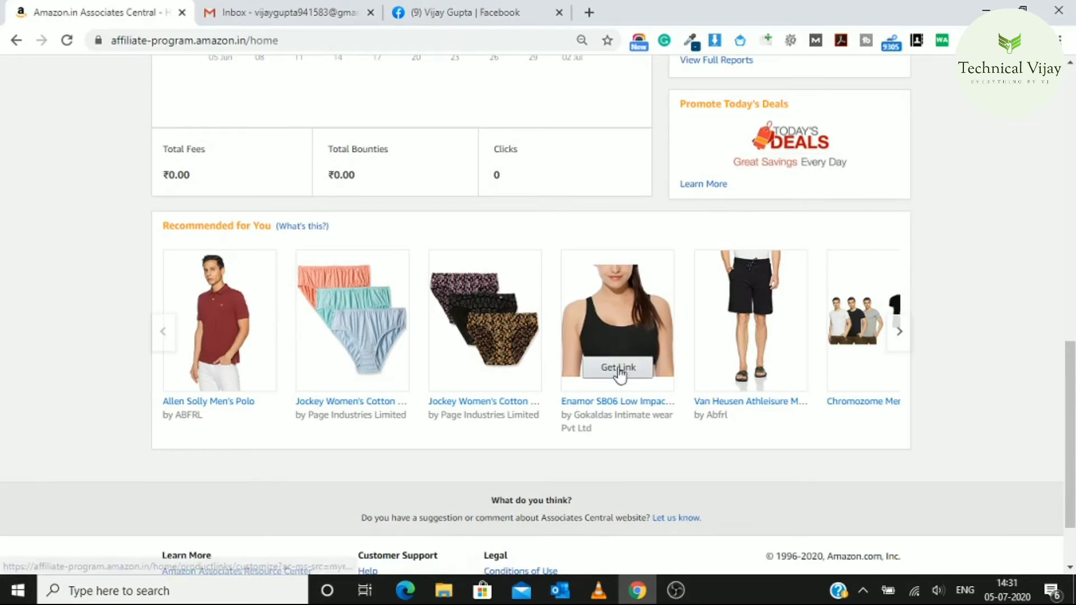
click(900, 334)
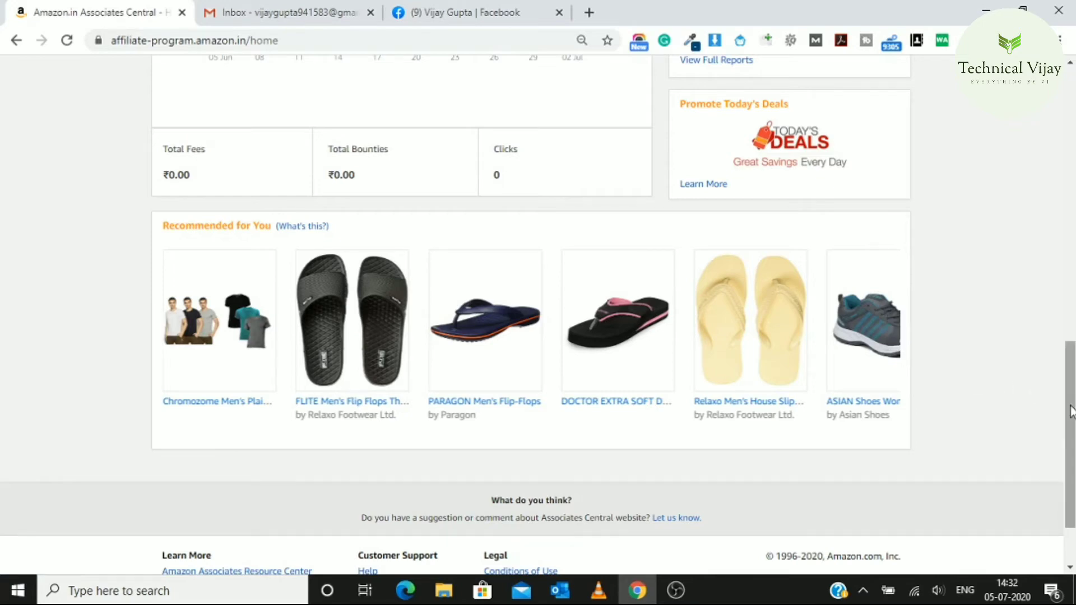
scroll(1071, 412, up, 15)
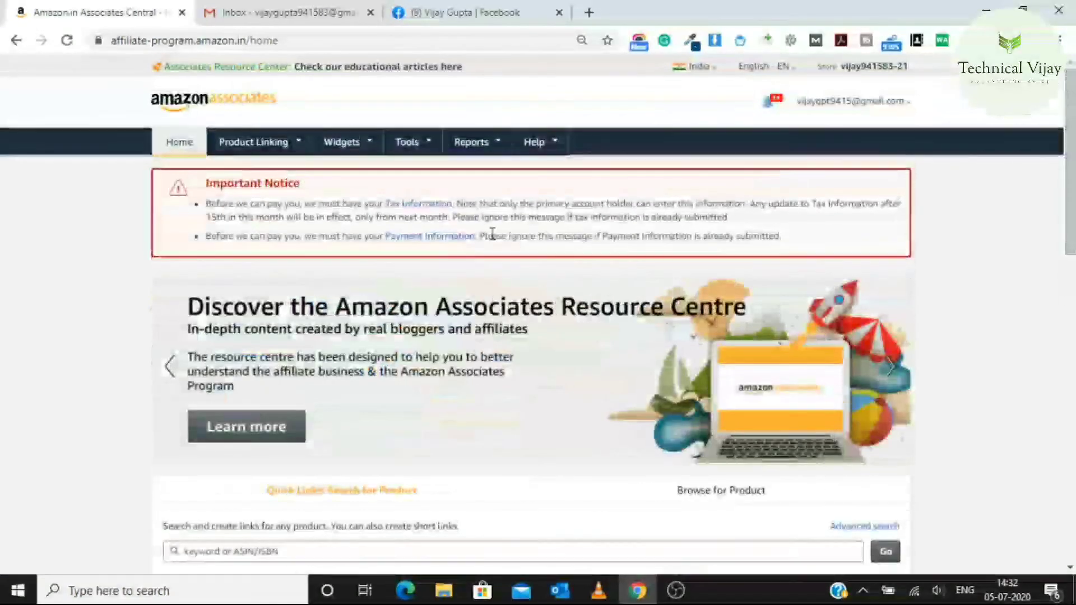
Go from the Important Notice's Tax Information link to the account's payment plan view
click(396, 206)
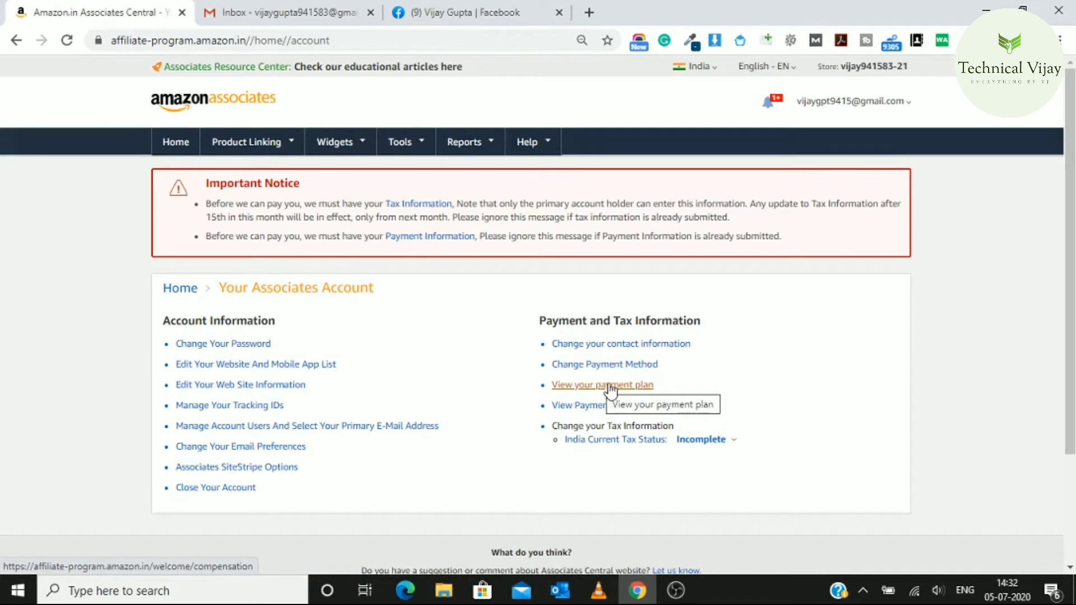
click(614, 387)
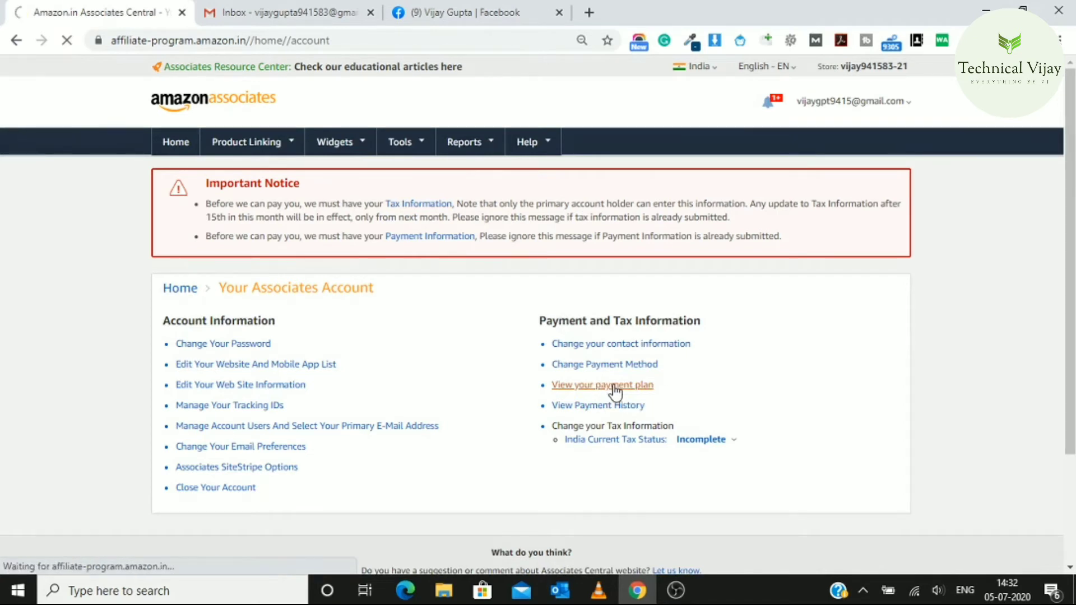